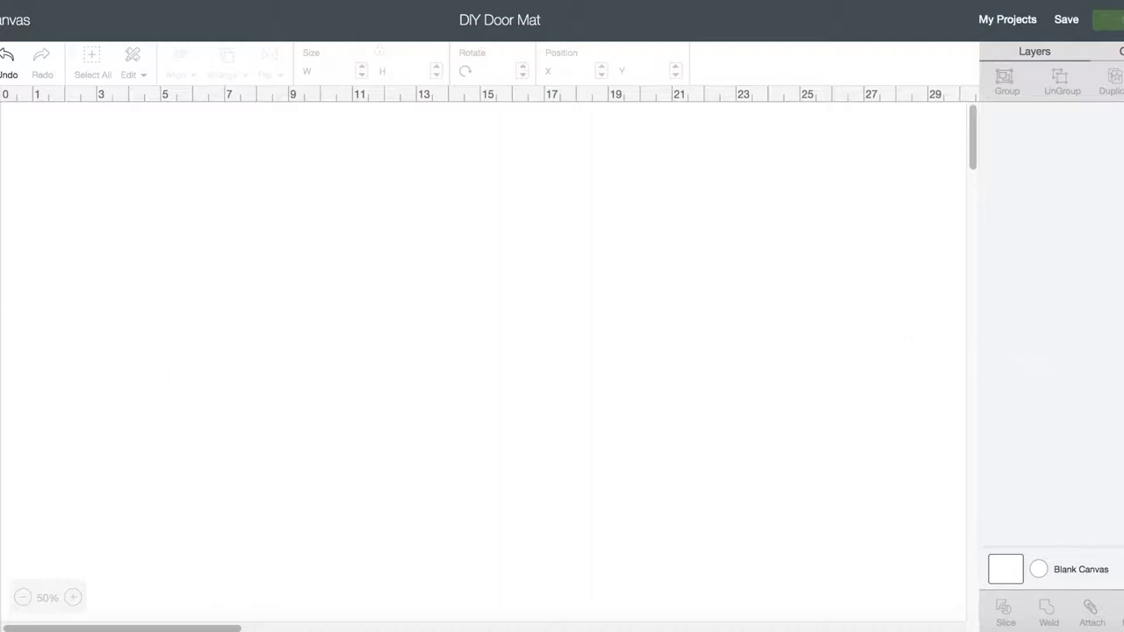
Add a Sweet Pea text box reading 'hello'.
left_click(2, 518)
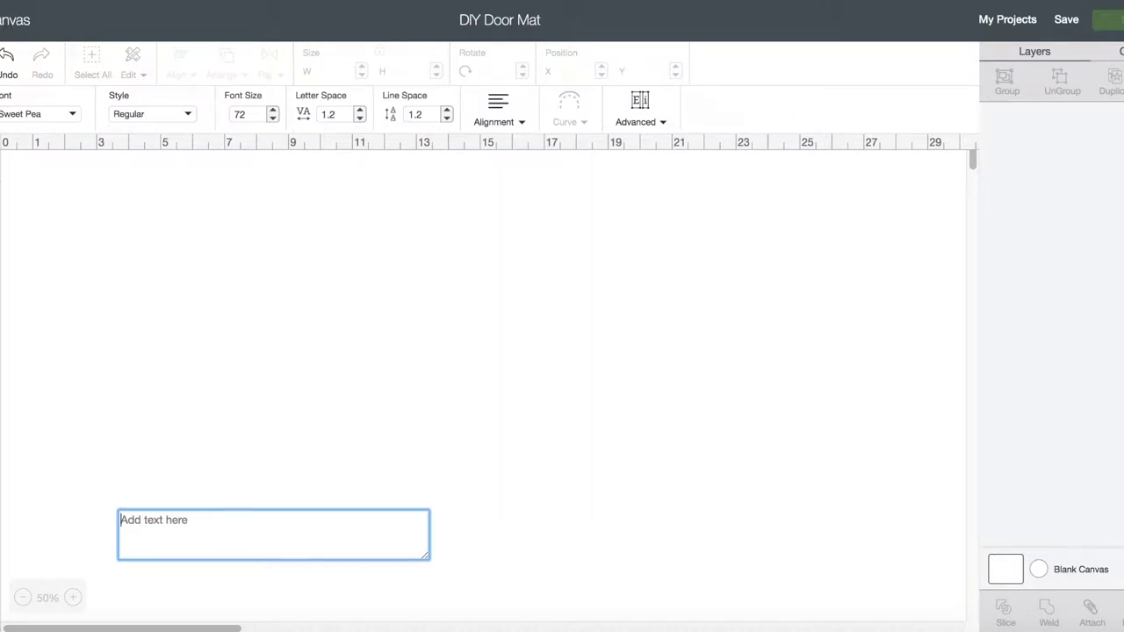
type("hell")
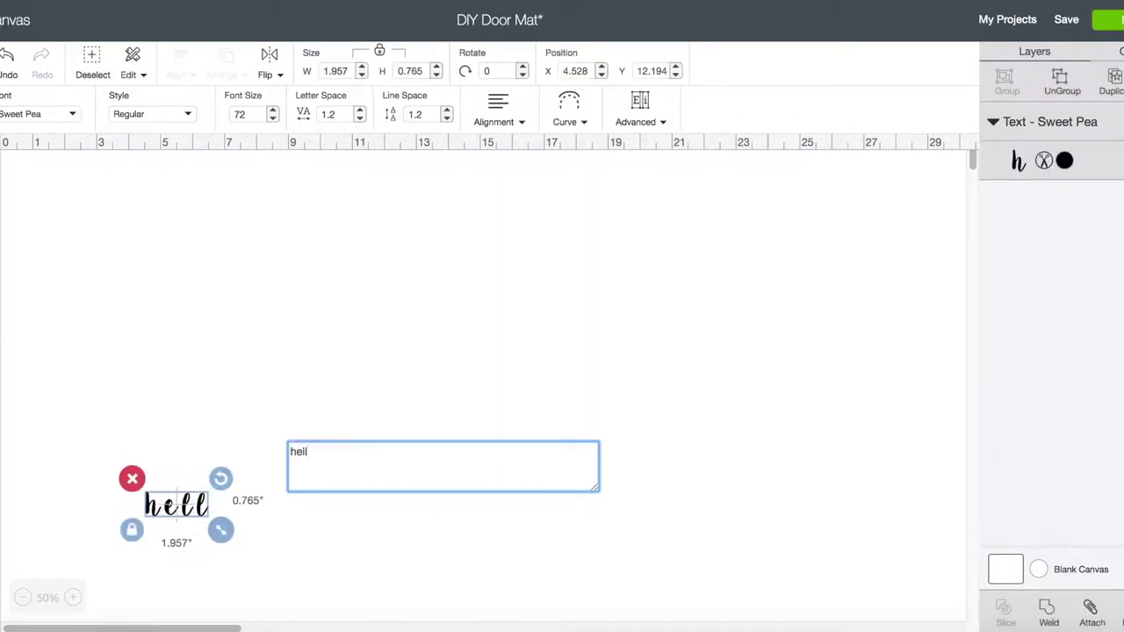
type("o")
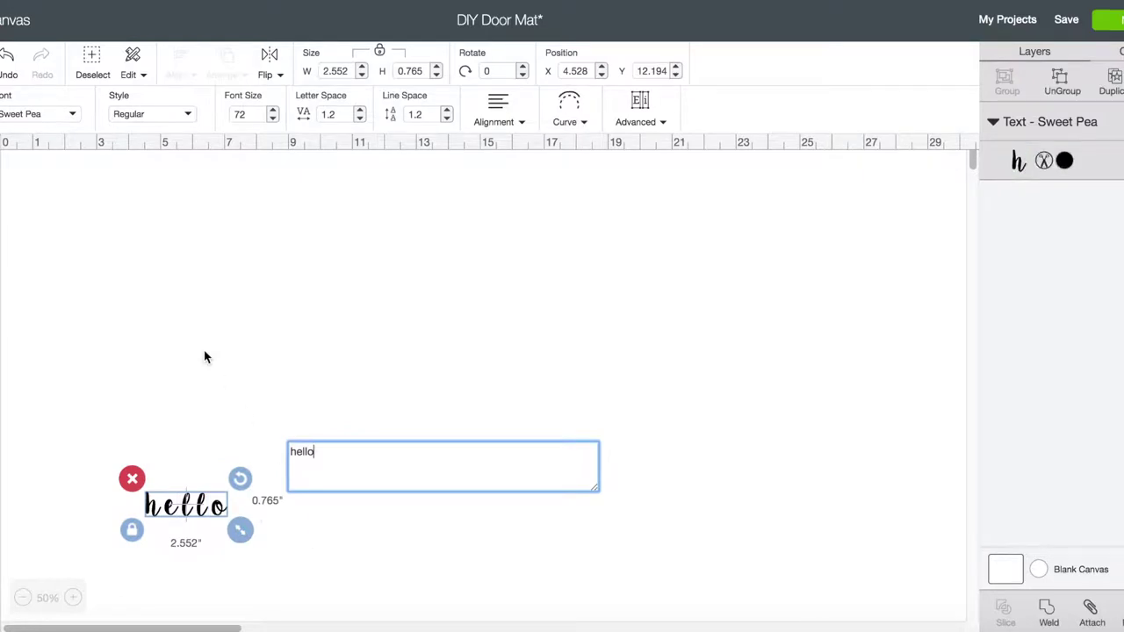
left_click(205, 357)
Add a second text box reading 'goodbye' and place it above 'hello'.
left_click(2, 518)
type("goodb")
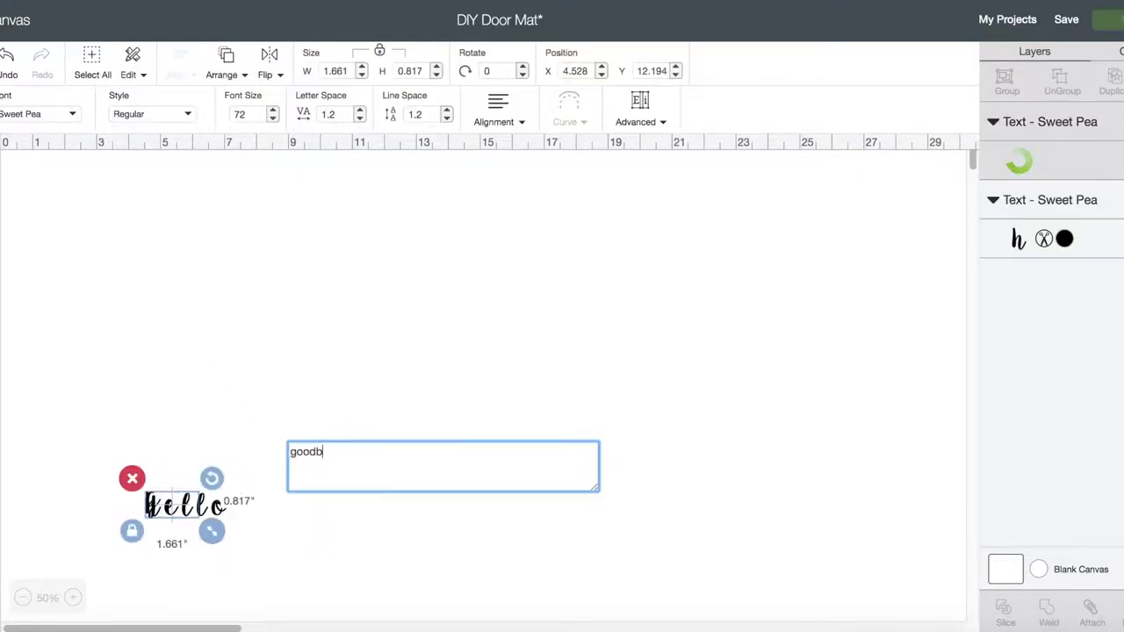
type("ye")
left_click(170, 322)
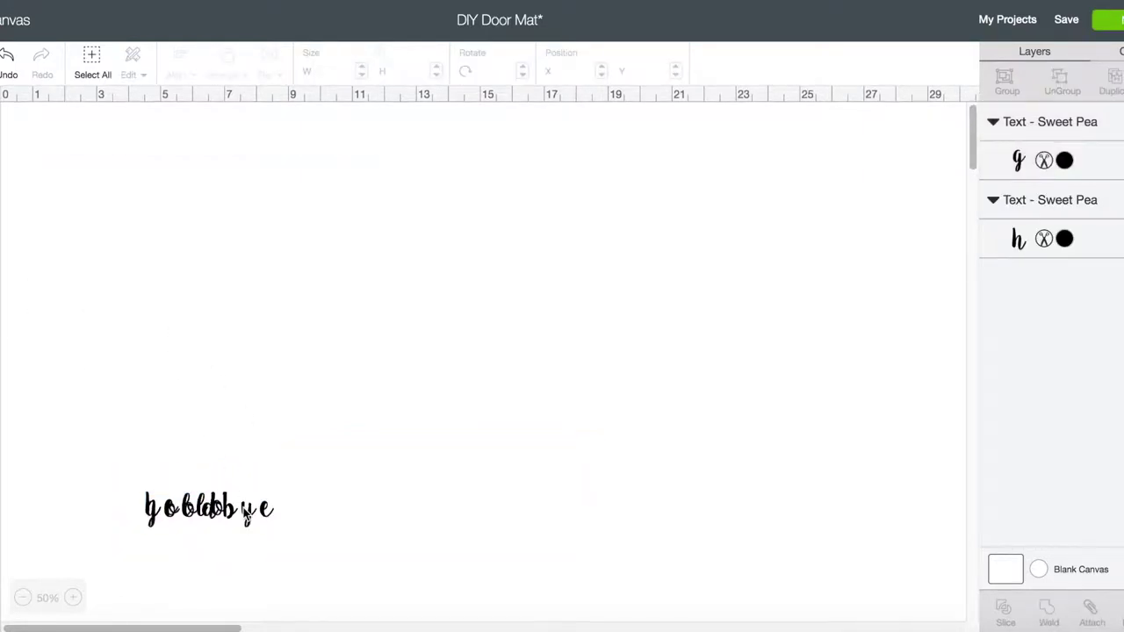
left_click_drag(248, 517, 269, 239)
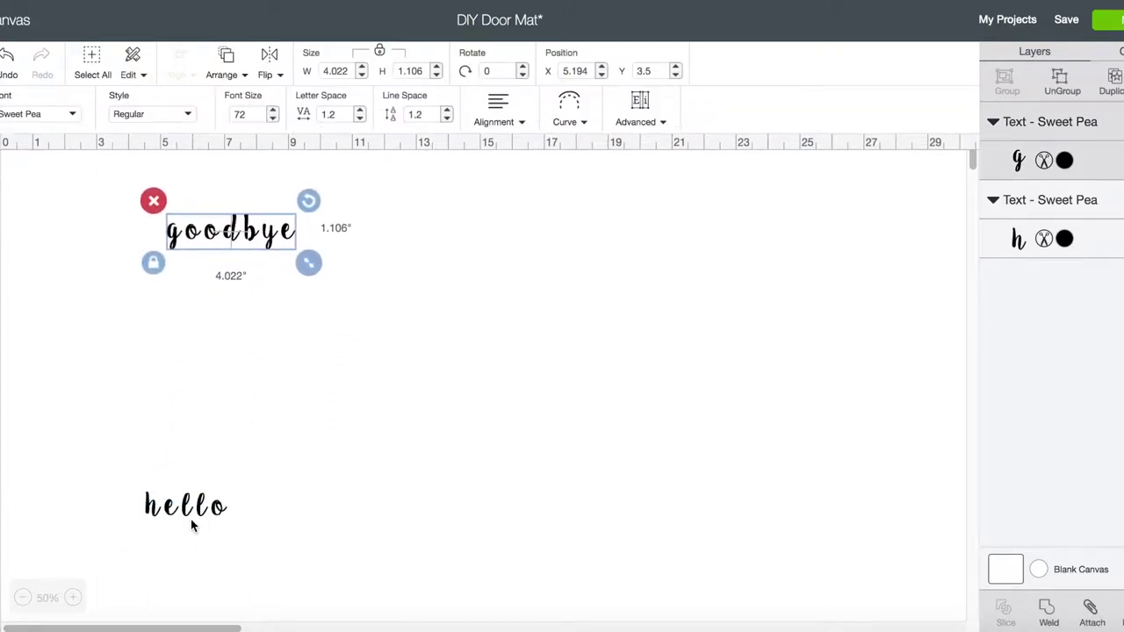
left_click_drag(193, 525, 237, 379)
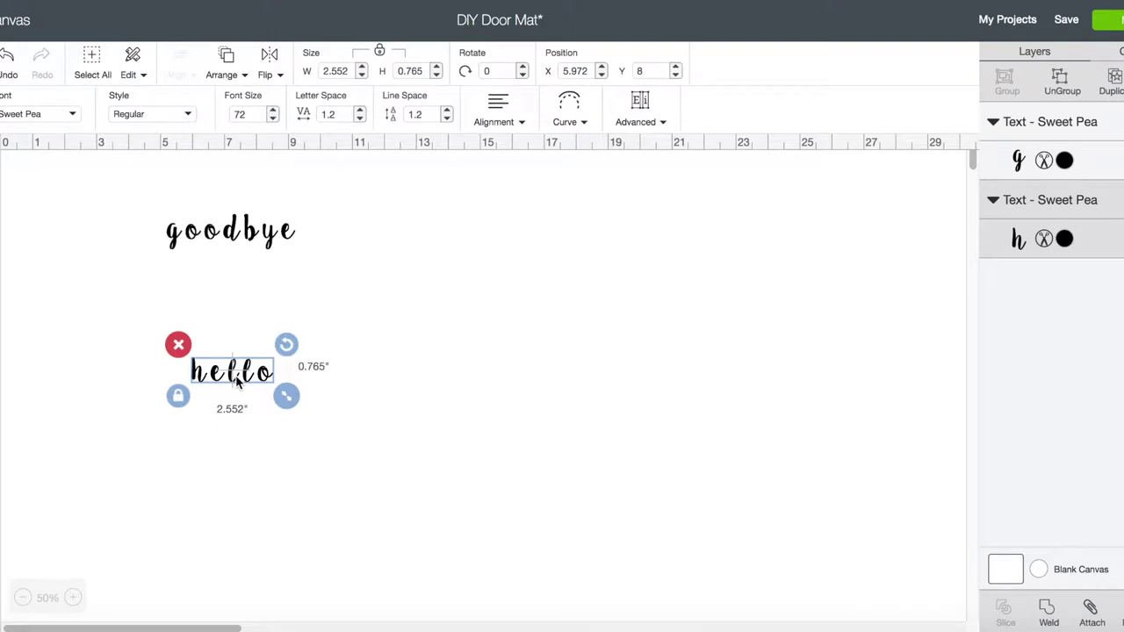
Tighten hello's letter spacing to -0.2 and enlarge it to about 6 inches wide.
left_click(248, 234)
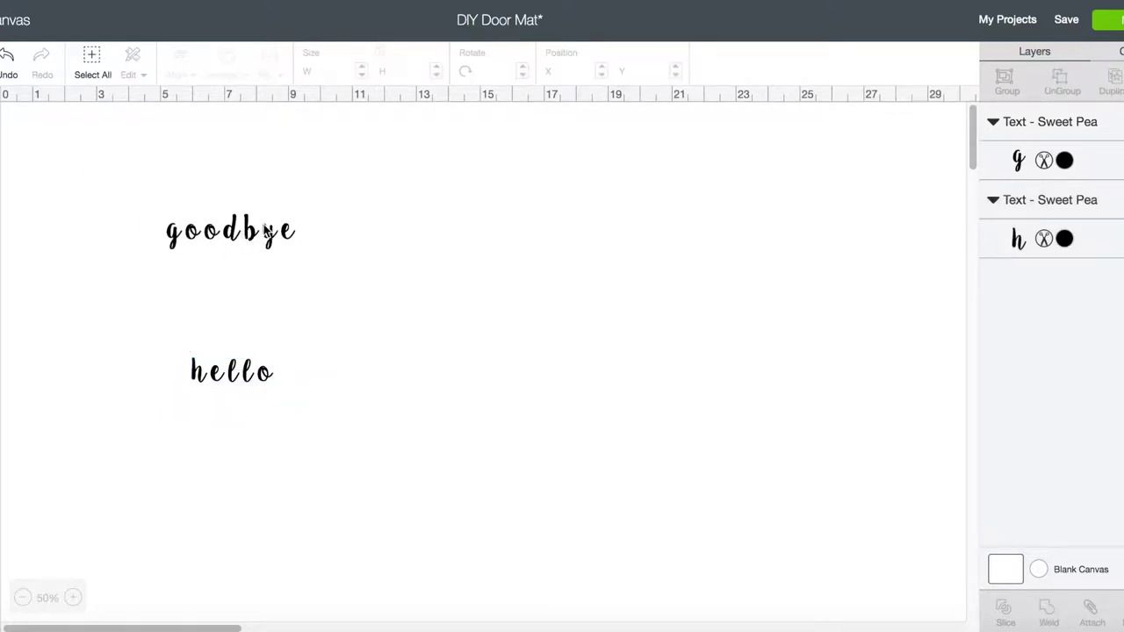
left_click(250, 376)
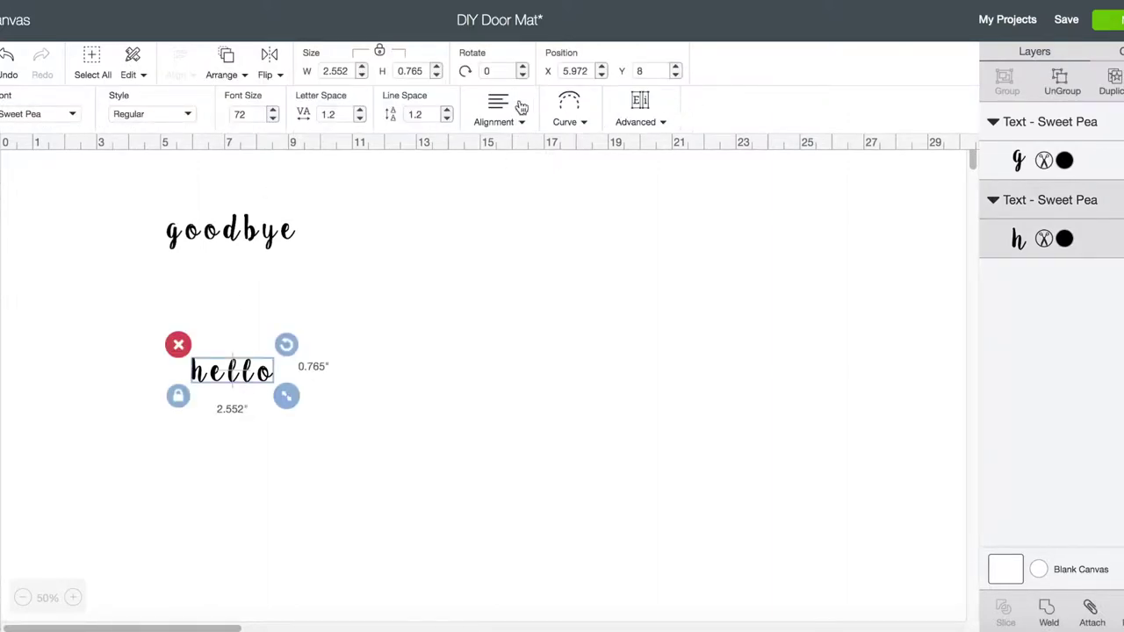
left_click(360, 120)
left_click(360, 119)
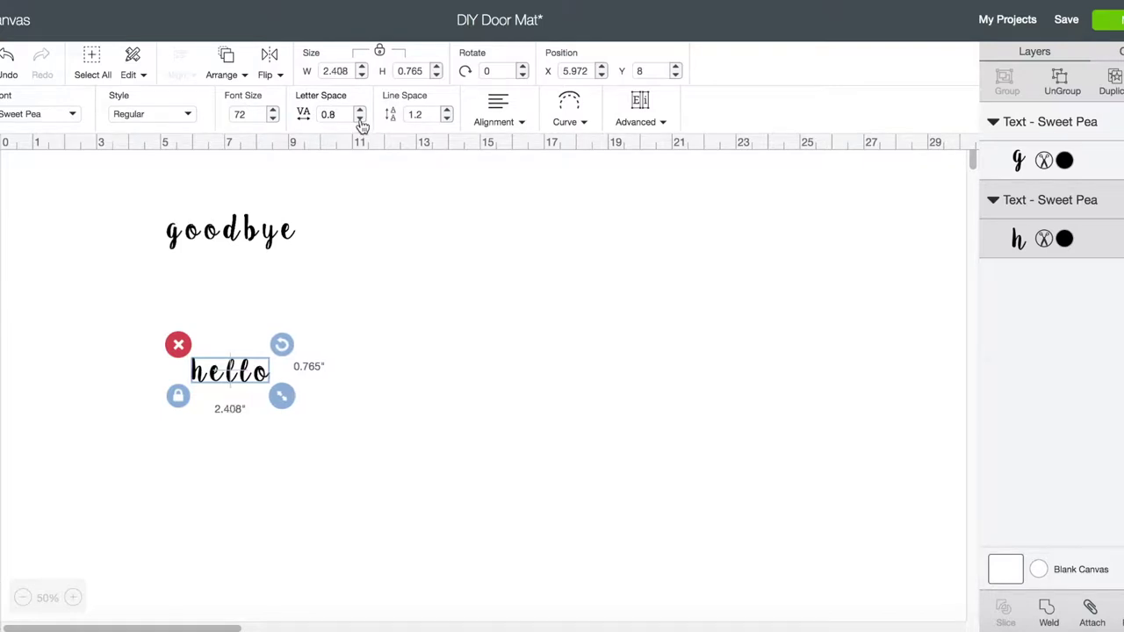
left_click(360, 119)
left_click(360, 119)
left_click(360, 120)
left_click(360, 119)
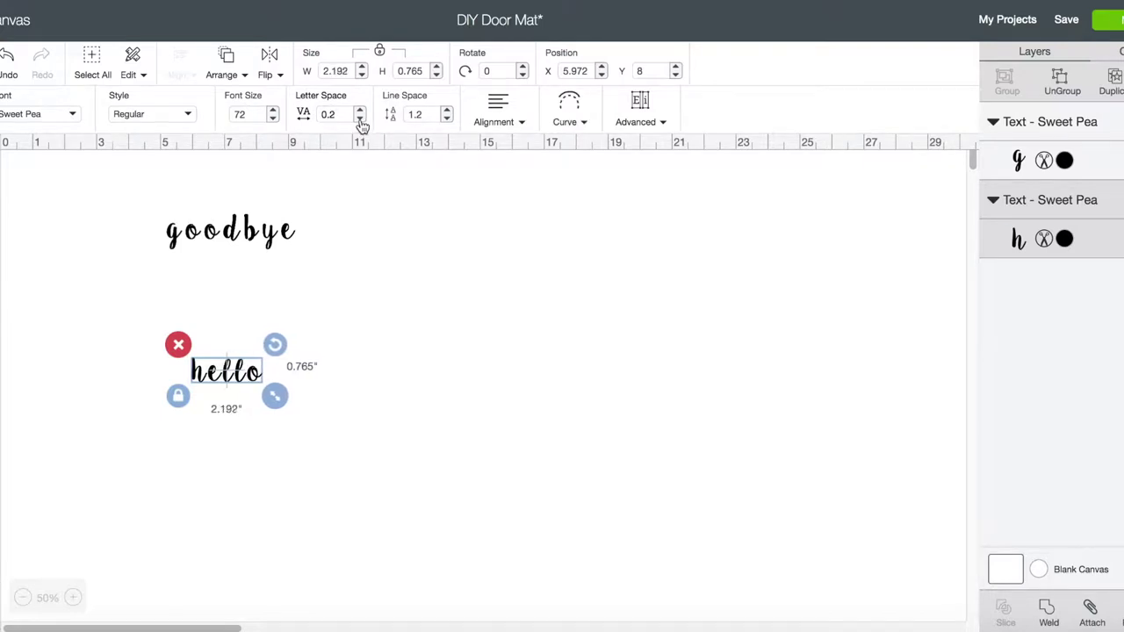
left_click(361, 119)
left_click(360, 119)
left_click(360, 119)
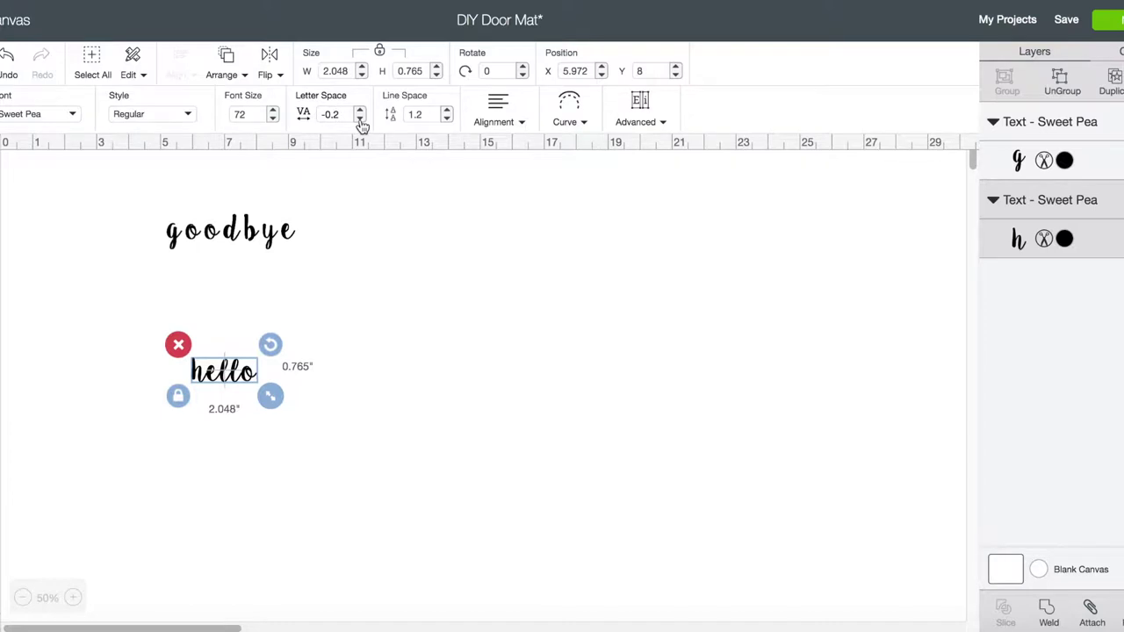
left_click_drag(269, 397, 395, 442)
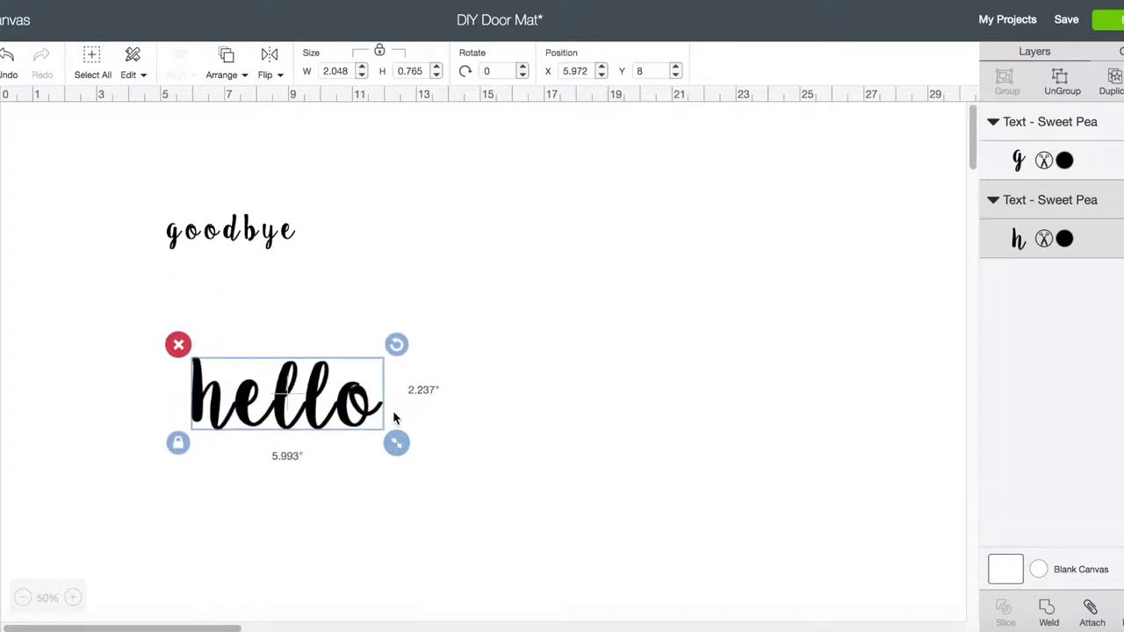
Enlarge goodbye to about 9 inches wide and tighten its letter spacing to -0.3.
left_click(230, 222)
left_click_drag(308, 261, 466, 313)
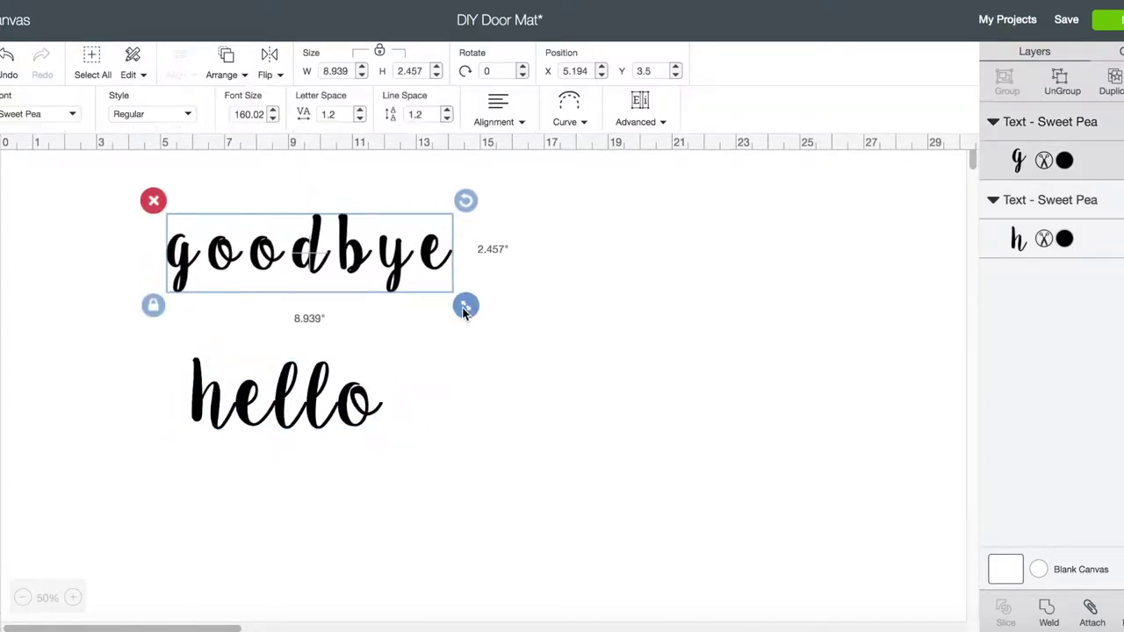
left_click(360, 119)
left_click(360, 119)
left_click(360, 119)
left_click(360, 119)
left_click(364, 122)
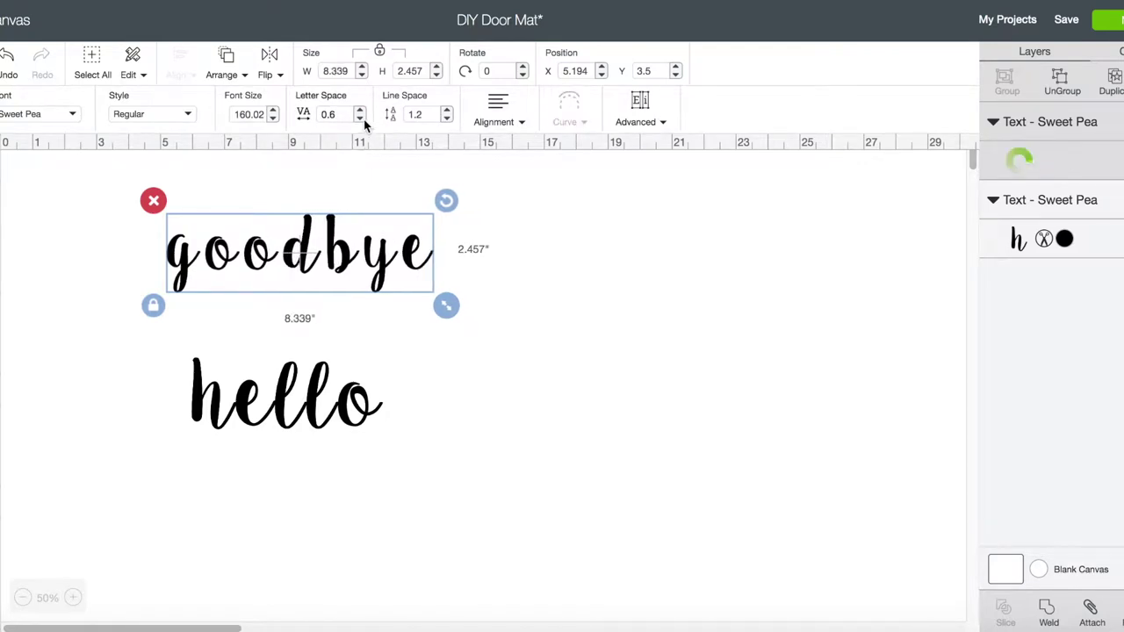
triple_click(363, 121)
triple_click(364, 121)
double_click(364, 121)
left_click(364, 122)
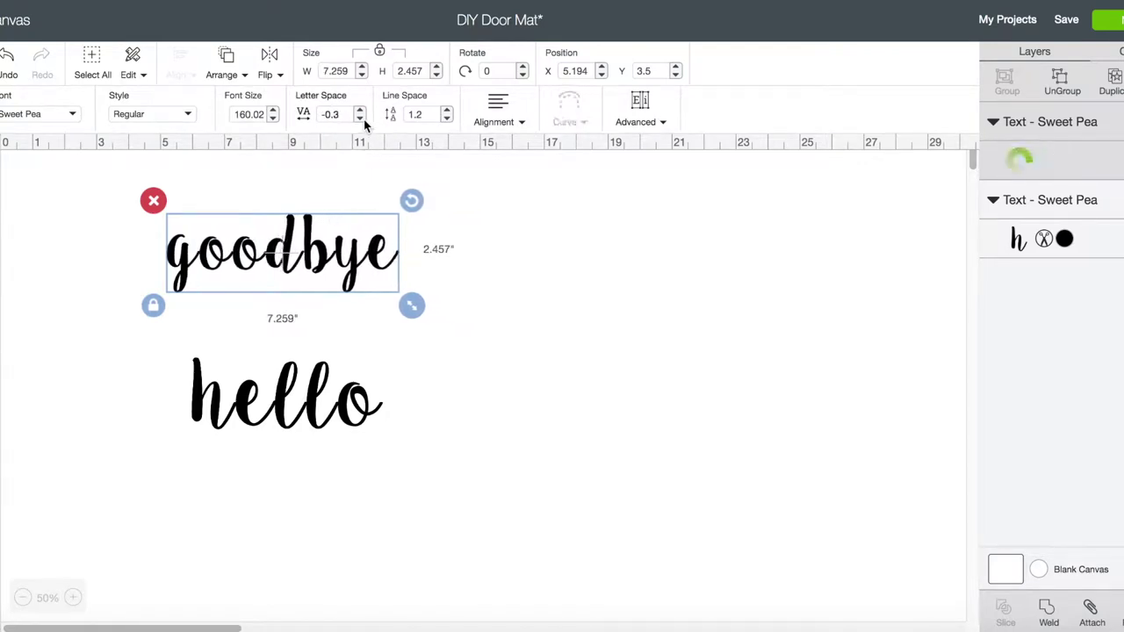
left_click(364, 121)
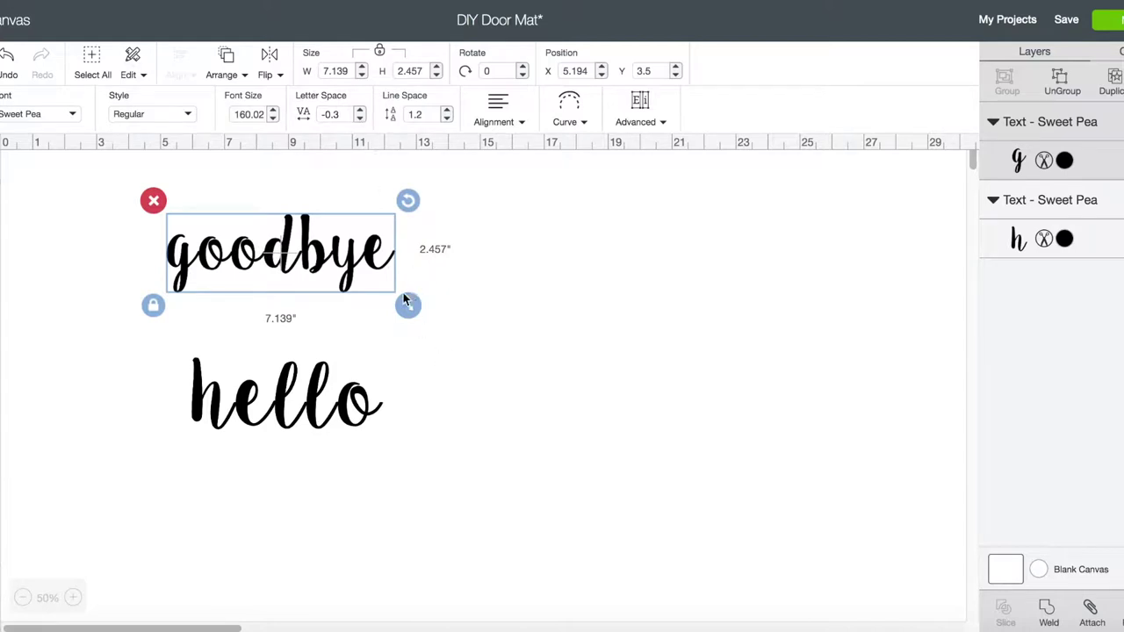
Tighten hello's letter spacing to -0.4 and widen goodbye to about 9.6 inches.
left_click(318, 388)
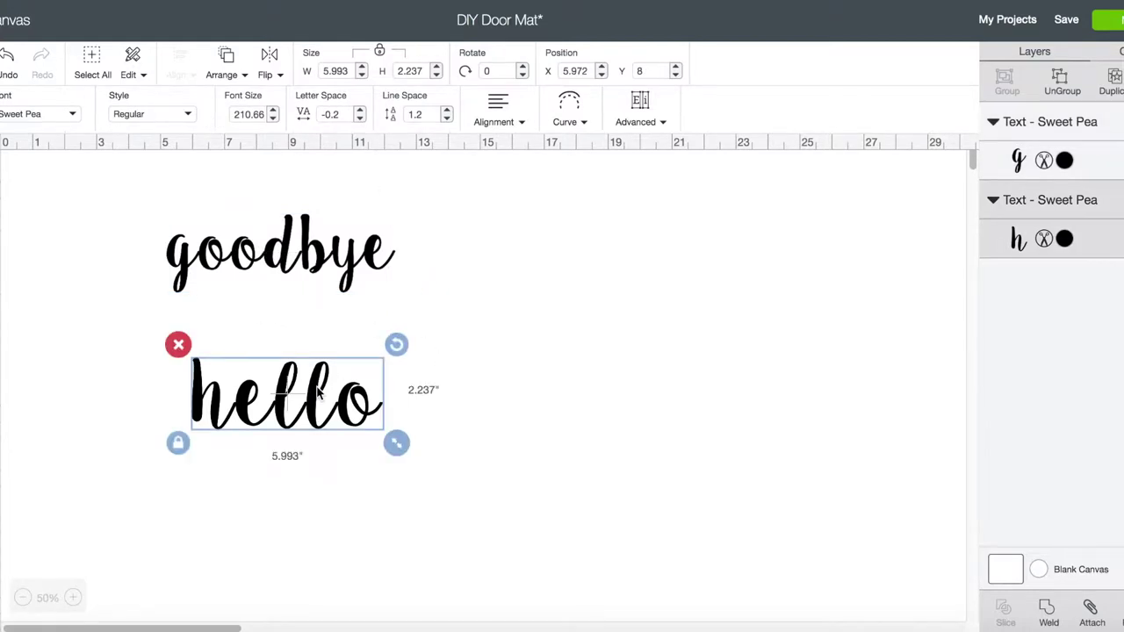
left_click(366, 120)
left_click(365, 121)
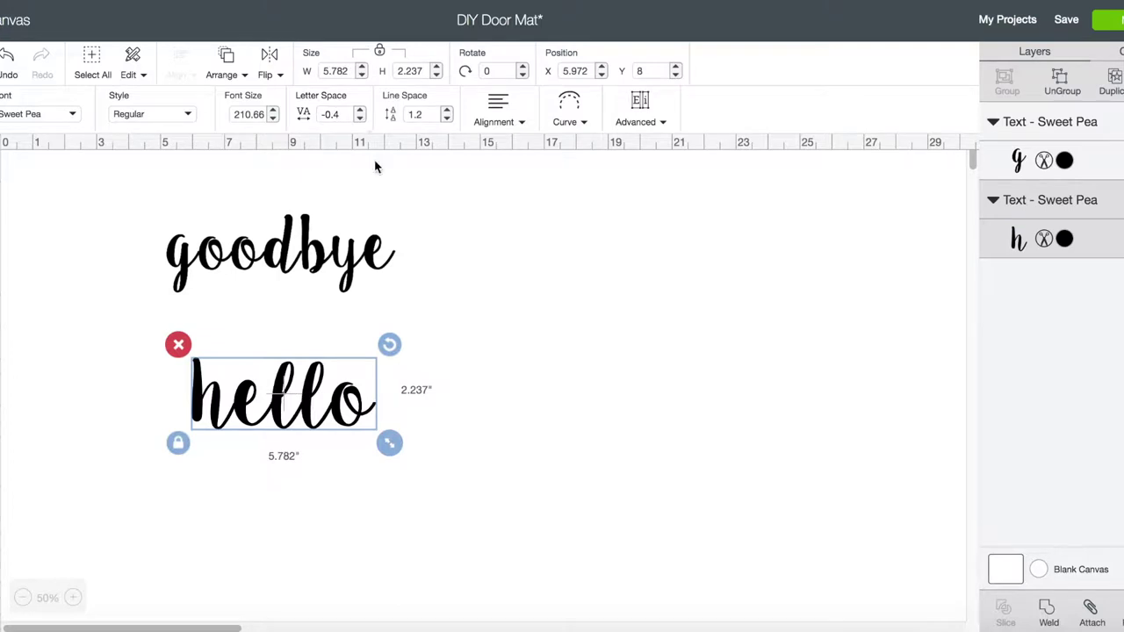
left_click(500, 394)
left_click(371, 270)
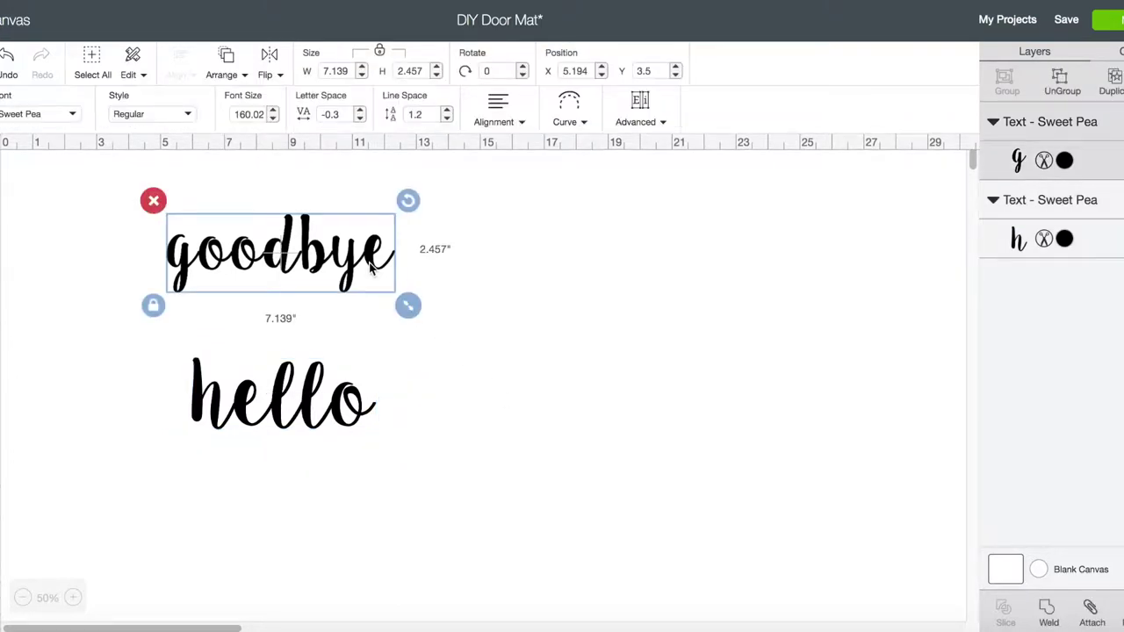
left_click_drag(408, 305, 484, 301)
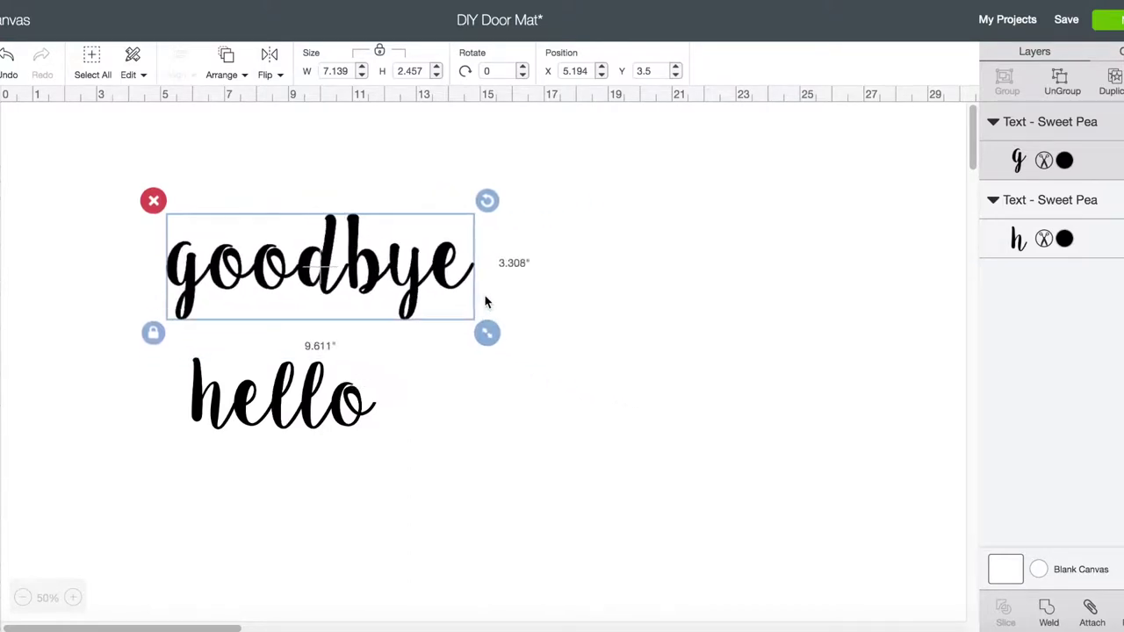
Unlock goodbye's proportions, size it 5 inches high by 18 inches wide, and move hello aside.
left_click(154, 336)
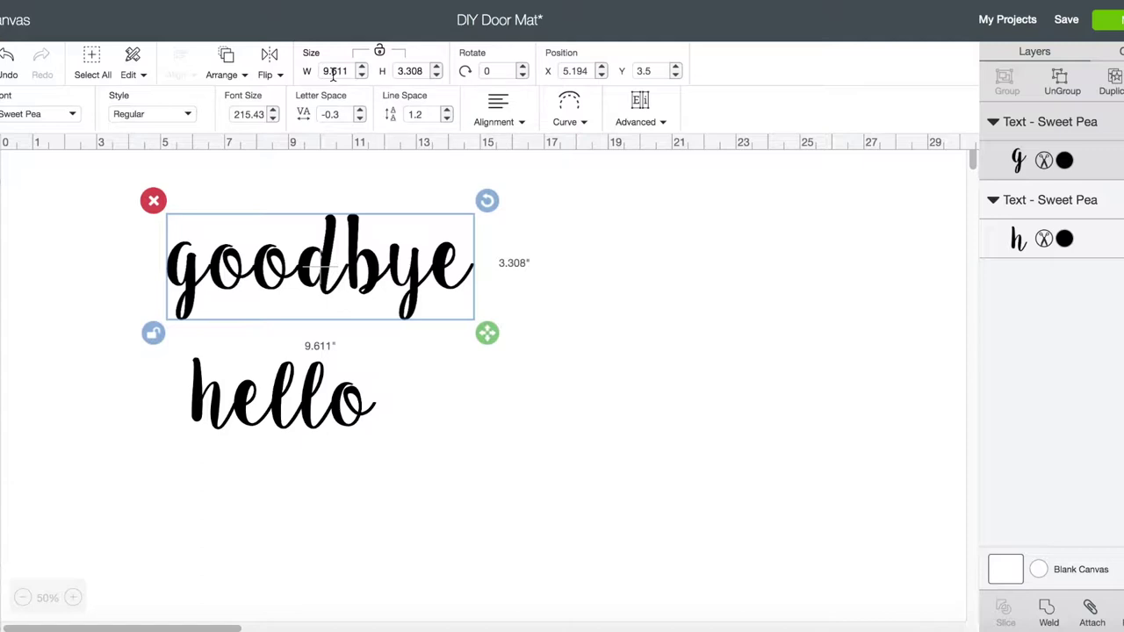
left_click(403, 71)
double_click(394, 71)
type("5")
key("Return")
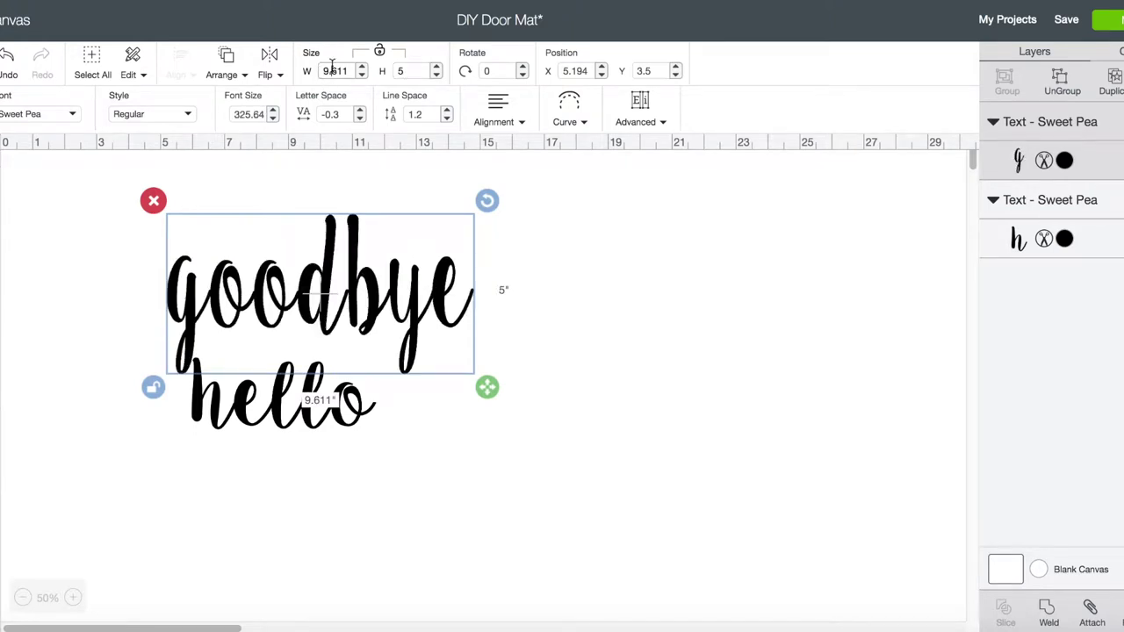
double_click(332, 67)
type("18")
key("Return")
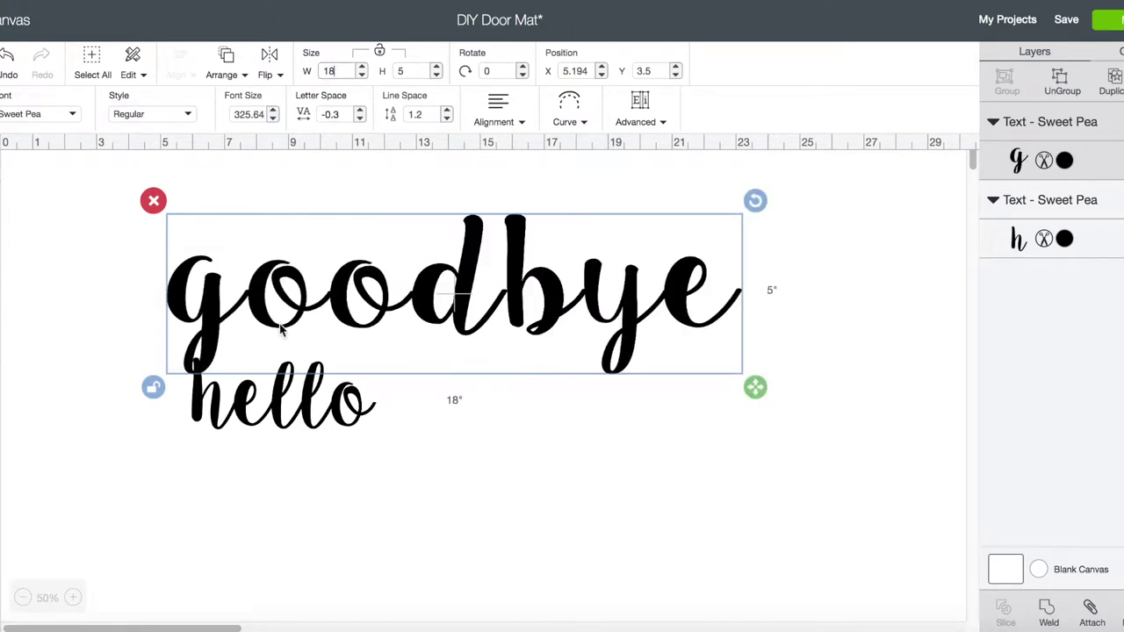
left_click_drag(293, 428, 397, 496)
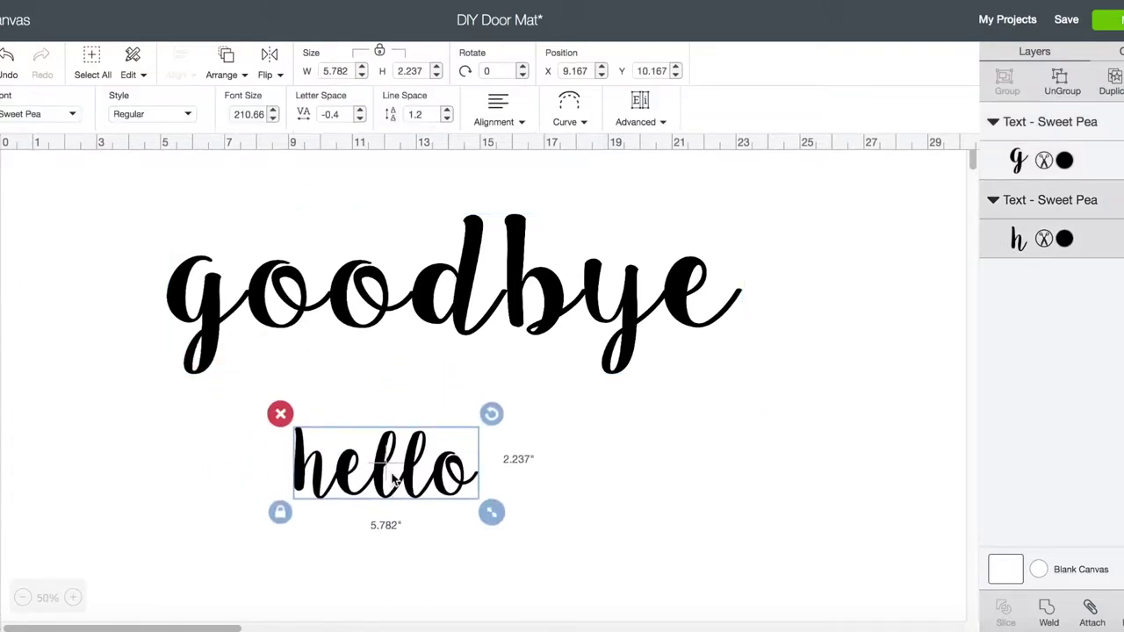
Unlock hello, set it to 5 by 18 inches, and line it up beneath goodbye.
left_click(380, 53)
left_click(412, 71)
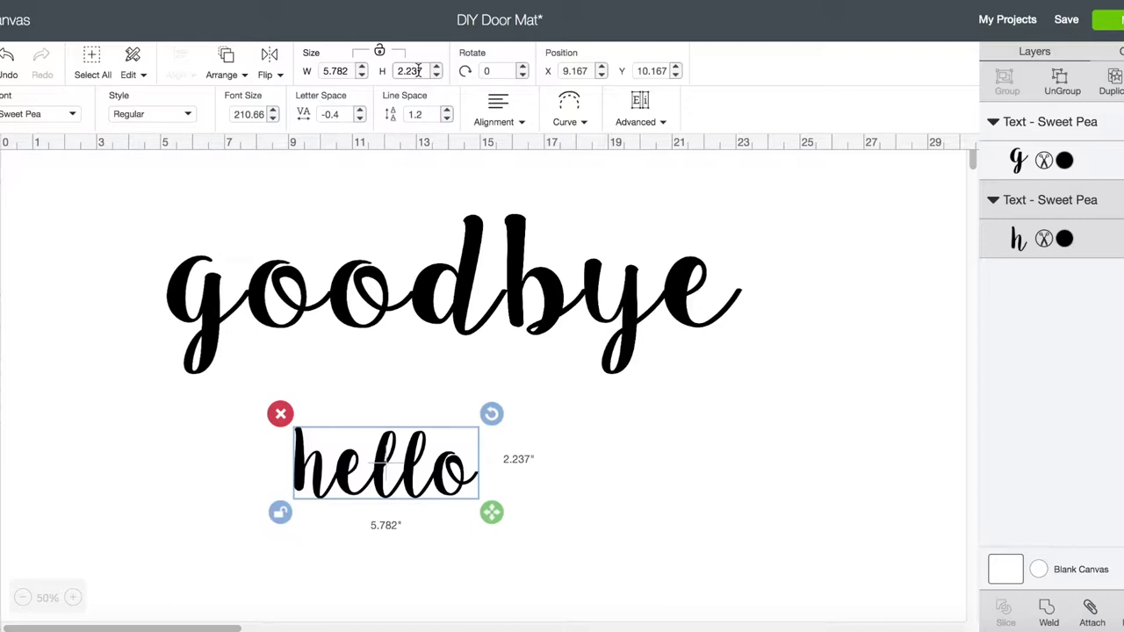
type("5")
key("Return")
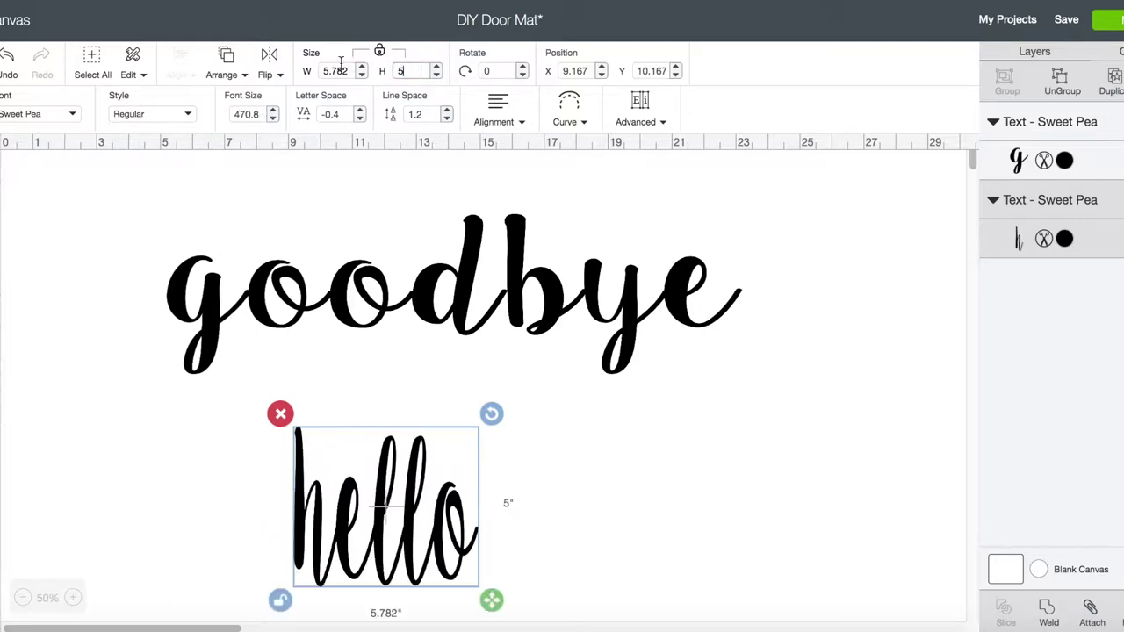
left_click(337, 69)
type("18")
key("Return")
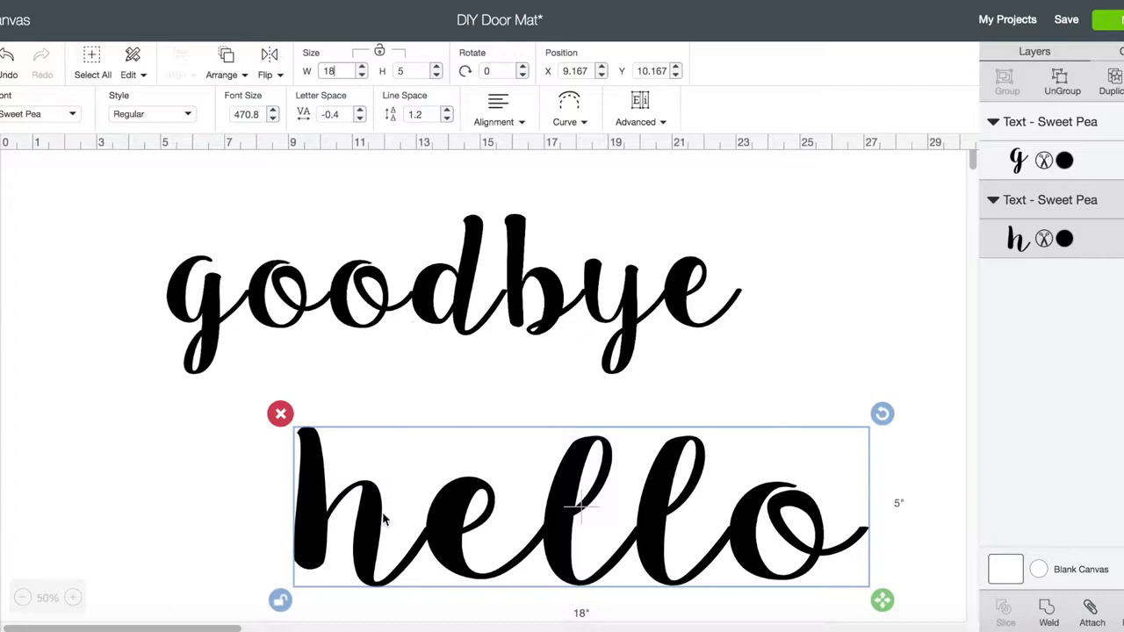
left_click_drag(692, 507, 554, 492)
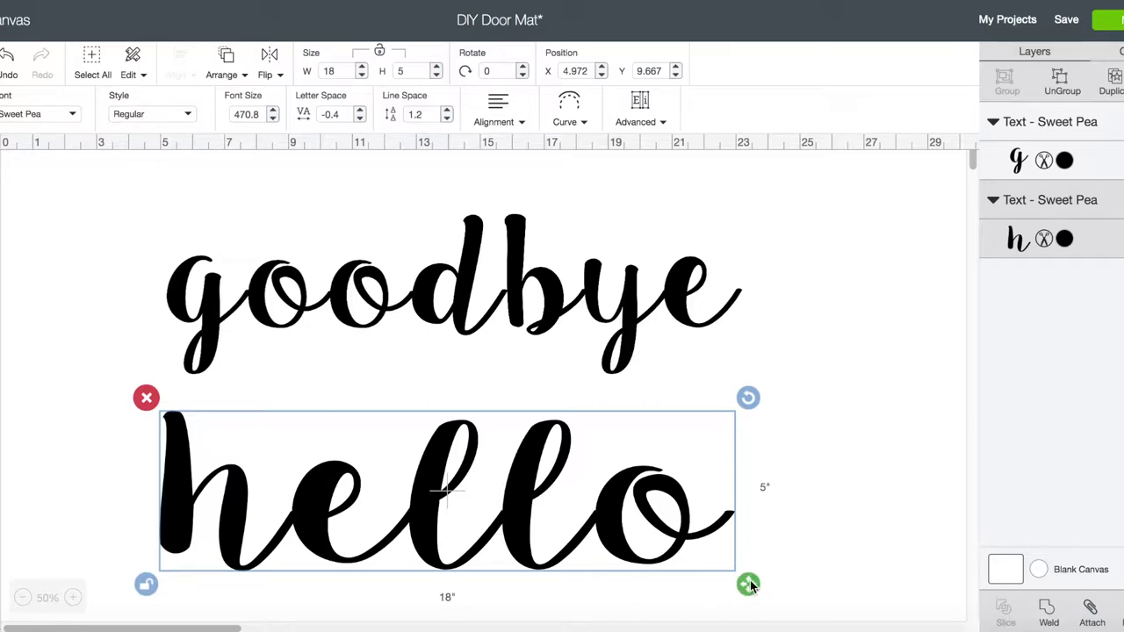
Shrink hello to about 13.8 inches wide and tighten goodbye's letter spacing to -0.5.
left_click_drag(748, 585, 619, 566)
left_click(193, 360)
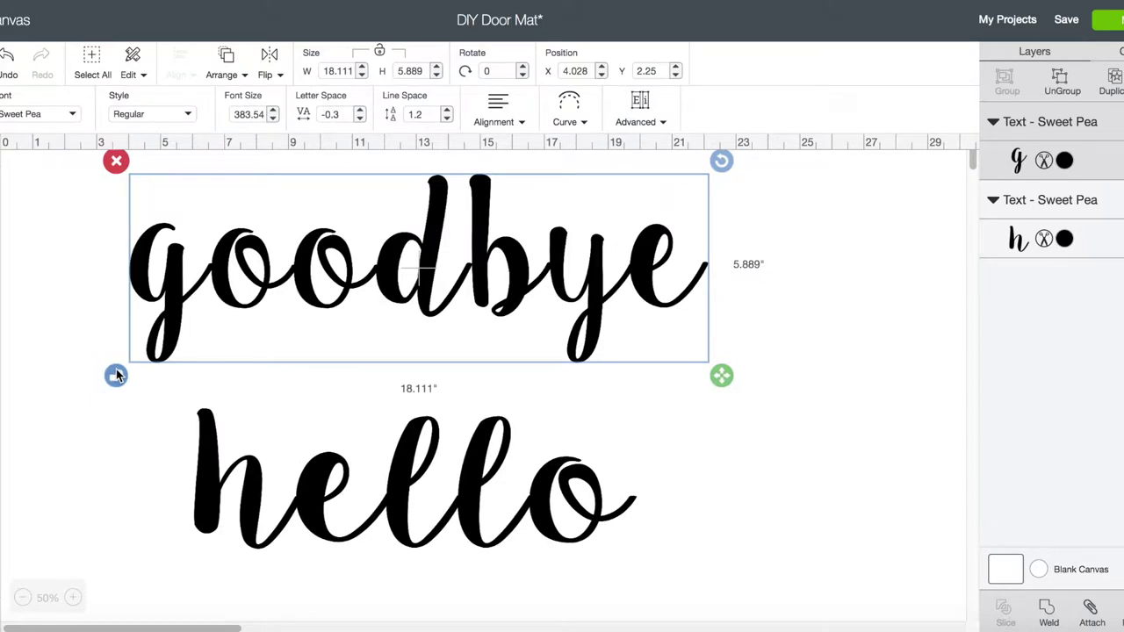
left_click(116, 376)
left_click(360, 119)
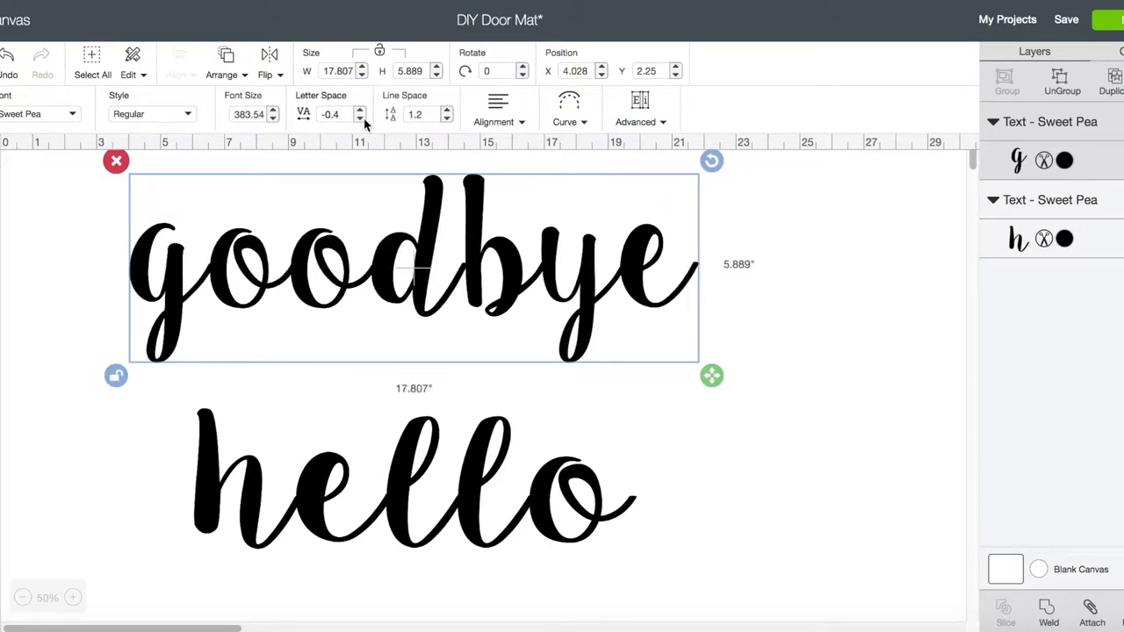
left_click(360, 119)
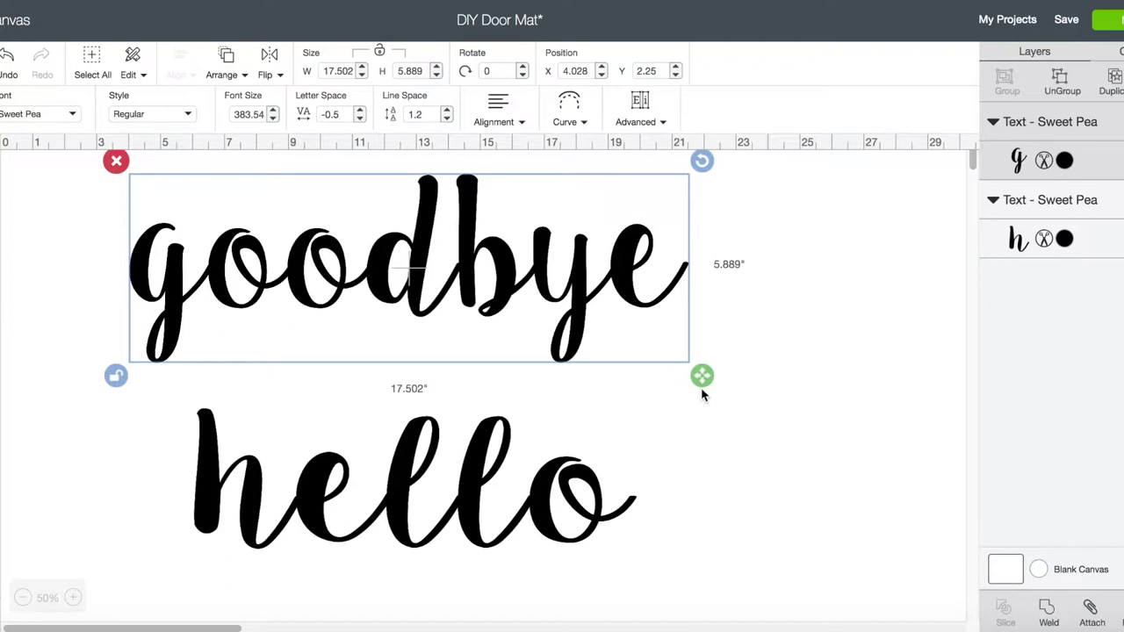
Resize goodbye to about 17.6 by 5.8 inches with proportions locked.
left_click_drag(703, 376, 708, 376)
left_click(124, 381)
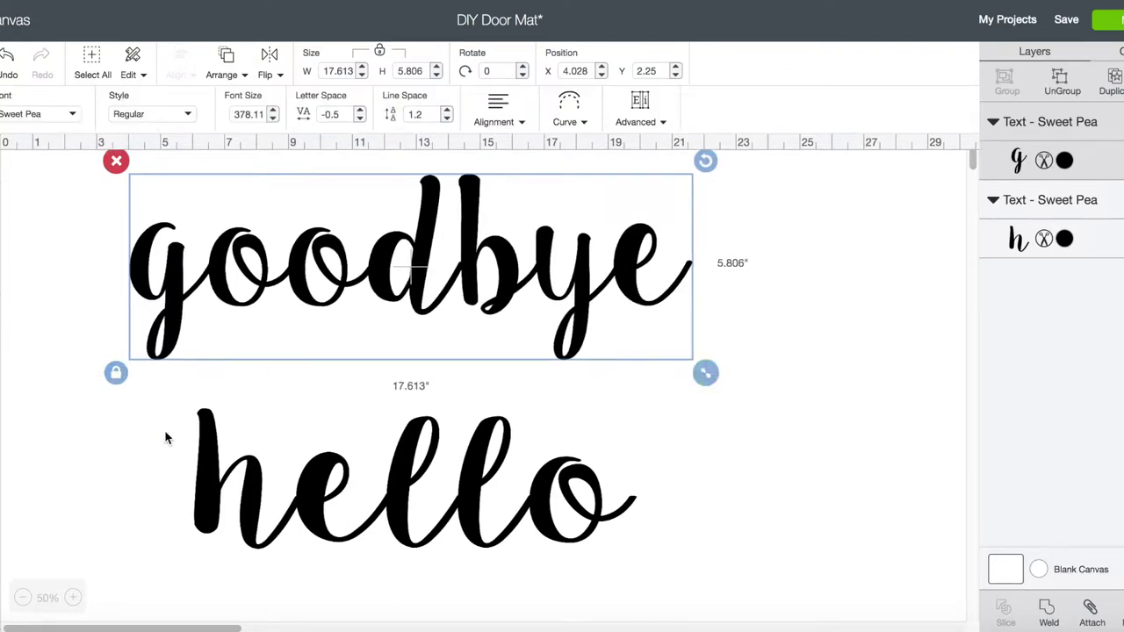
left_click(139, 402)
left_click(372, 545)
key("ctrl+z")
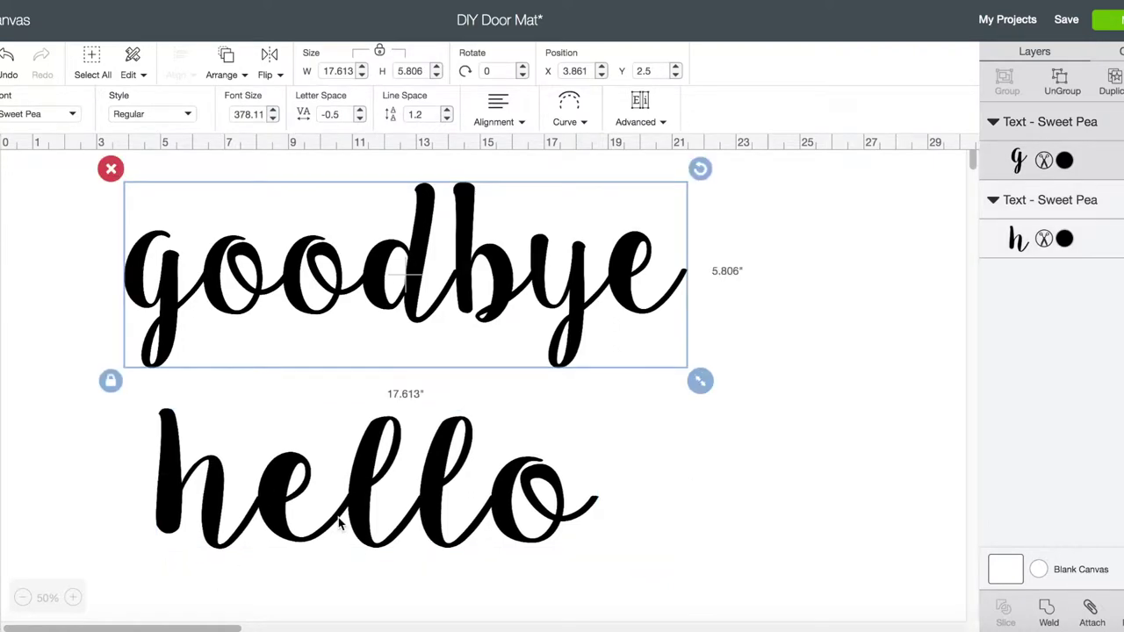
Check hello's colour settings and send the design to the mat preview.
left_click(1045, 245)
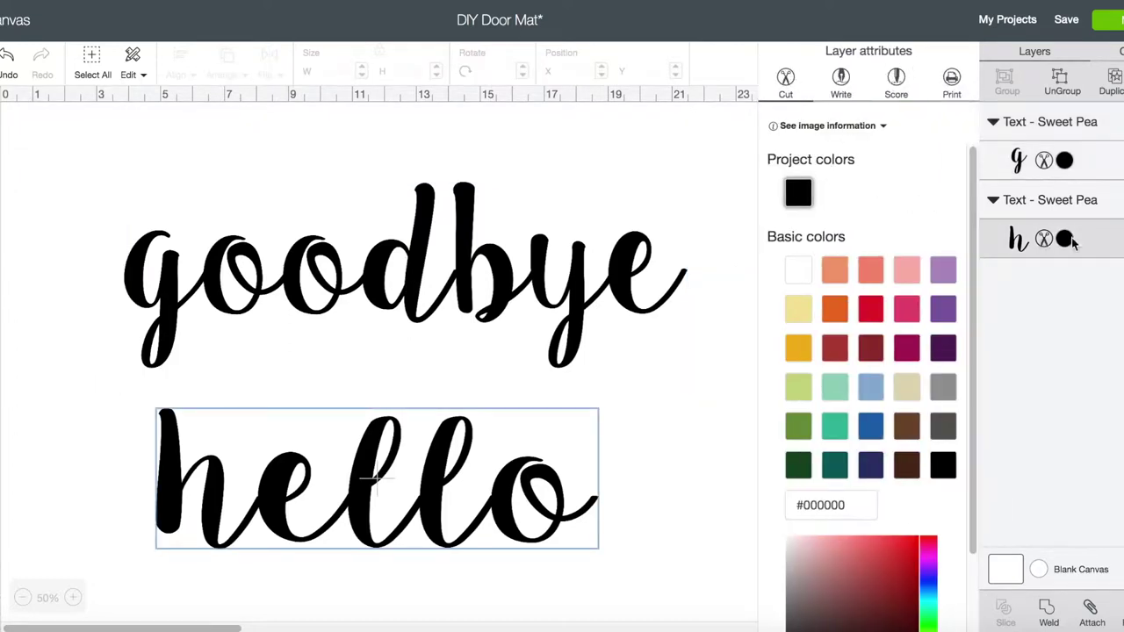
left_click(743, 408)
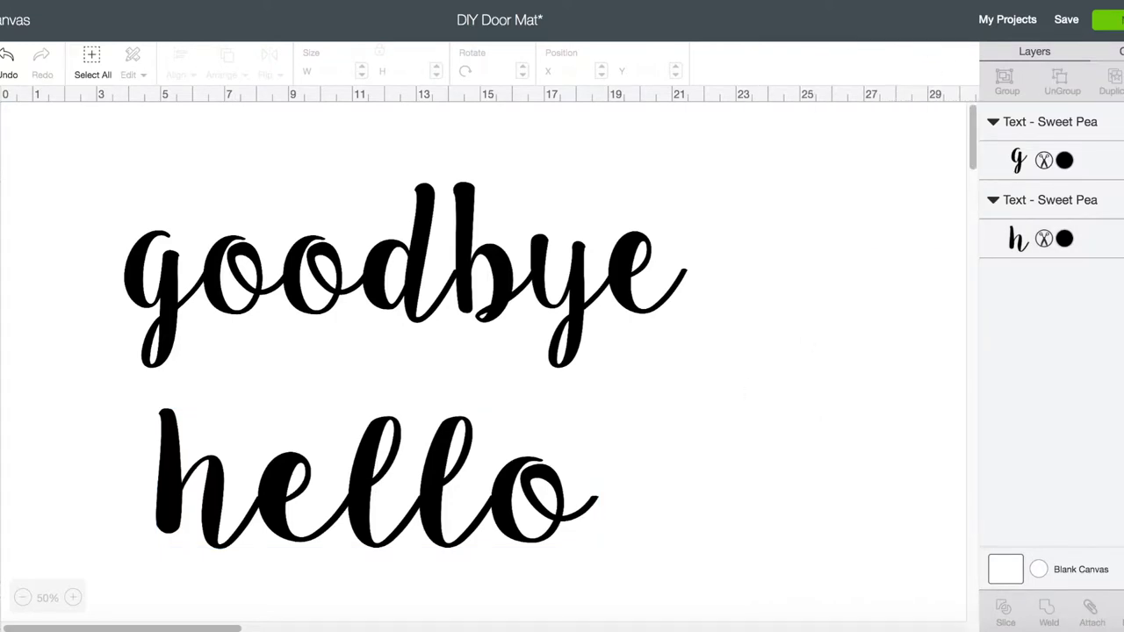
left_click(1108, 19)
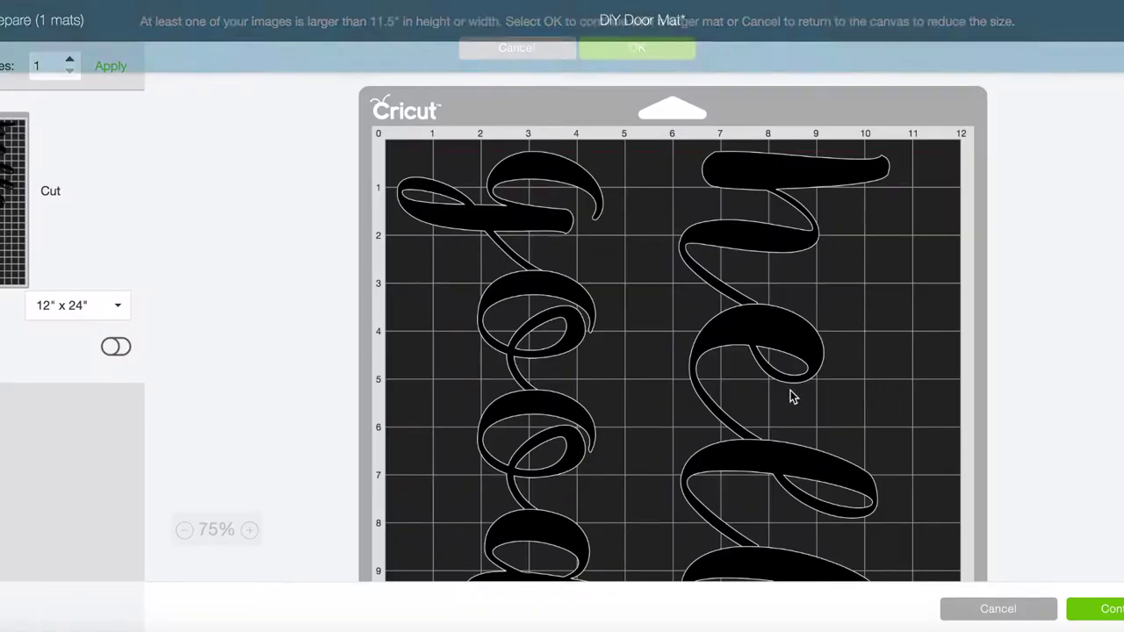
scroll(791, 390, "down", 5)
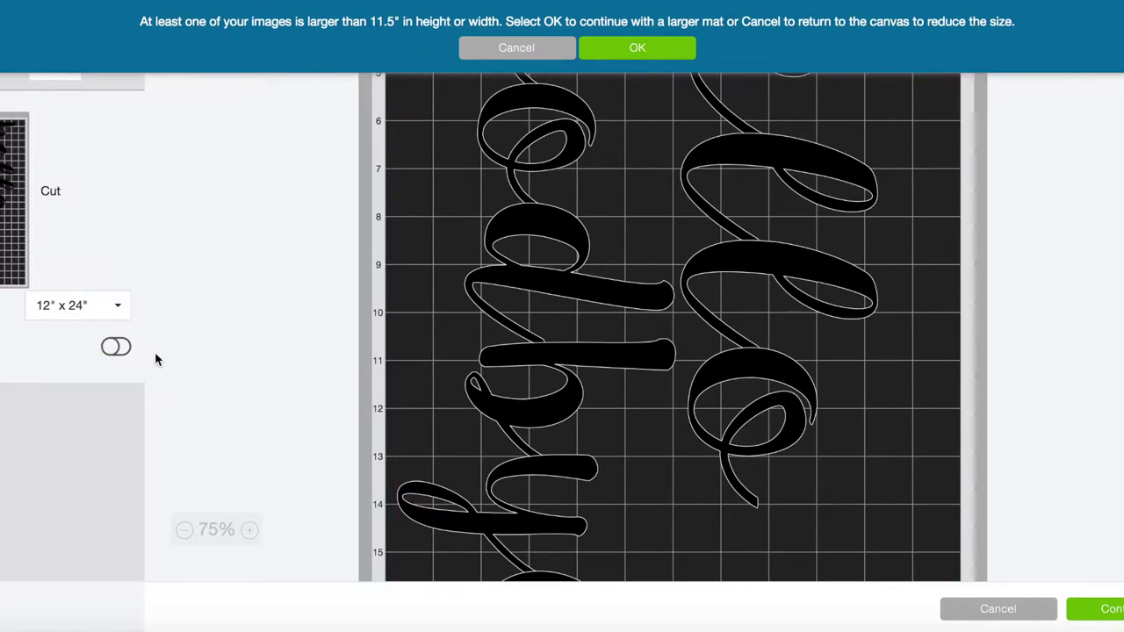
scroll(720, 220, "up", 5)
Rearrange hello and goodbye on the 12" x 24" mat.
scroll(720, 223, "up", 2)
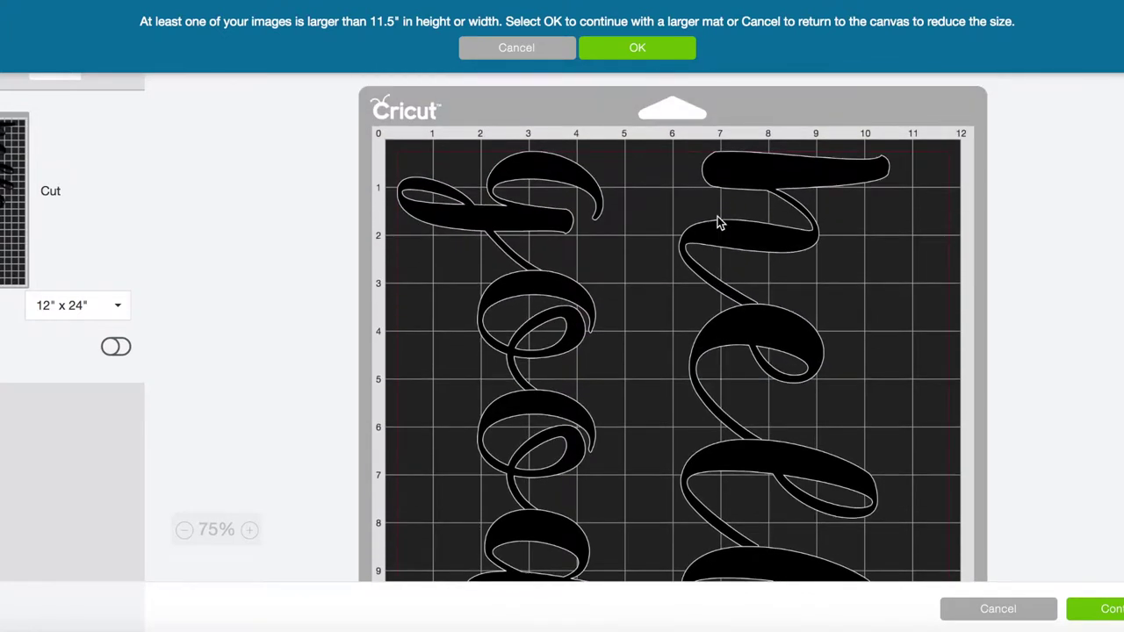
left_click_drag(732, 250, 753, 314)
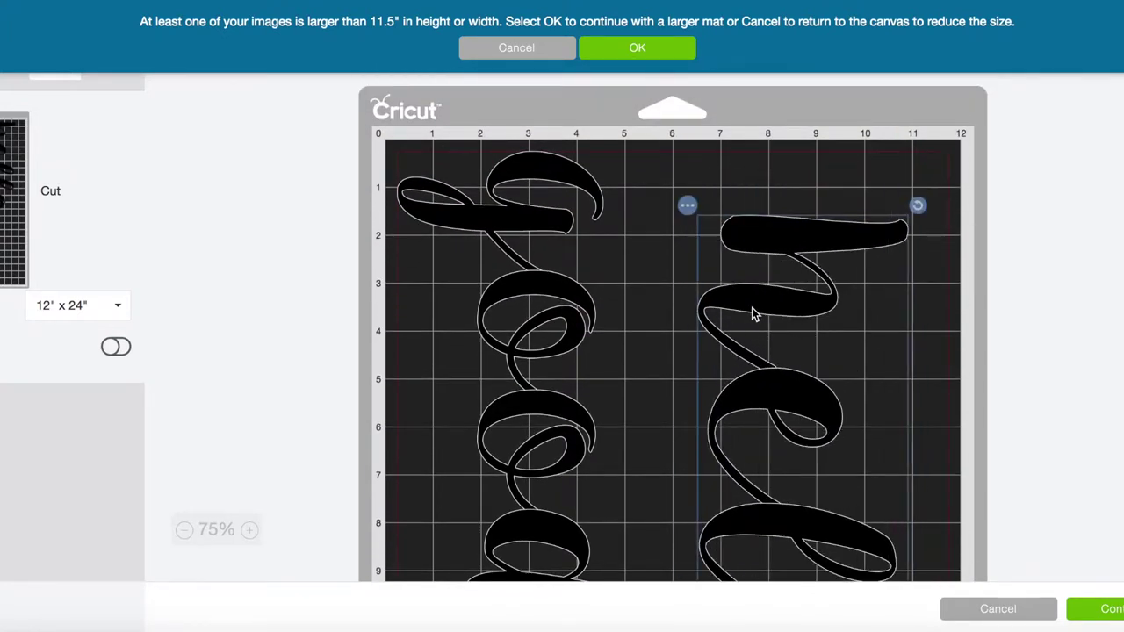
left_click_drag(512, 221, 534, 251)
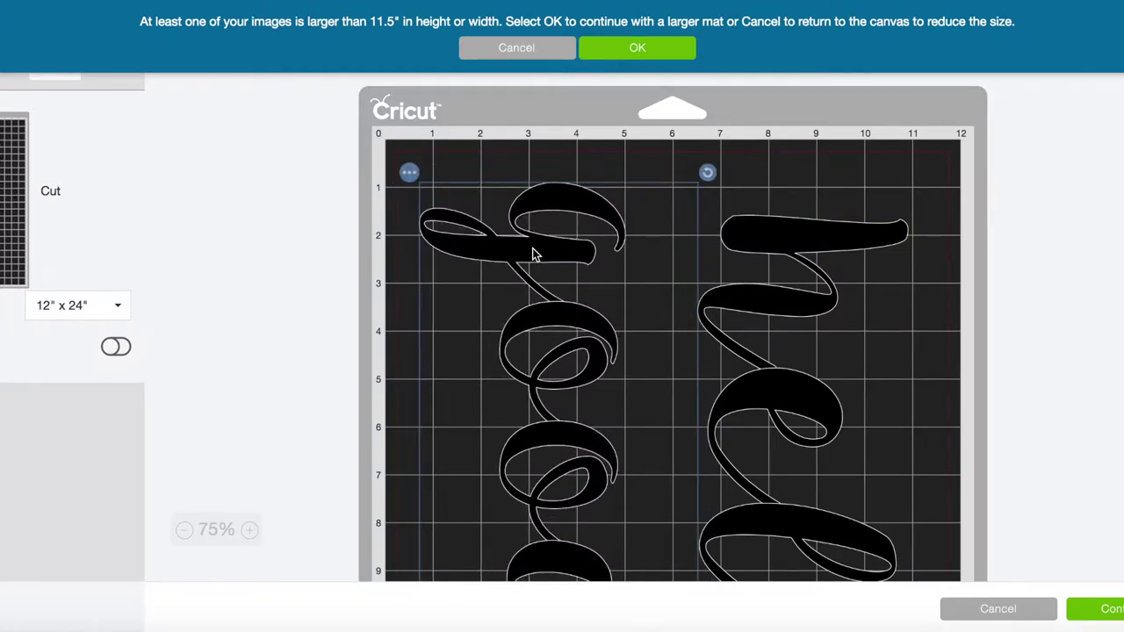
scroll(665, 340, "down", 2)
scroll(666, 340, "down", 2)
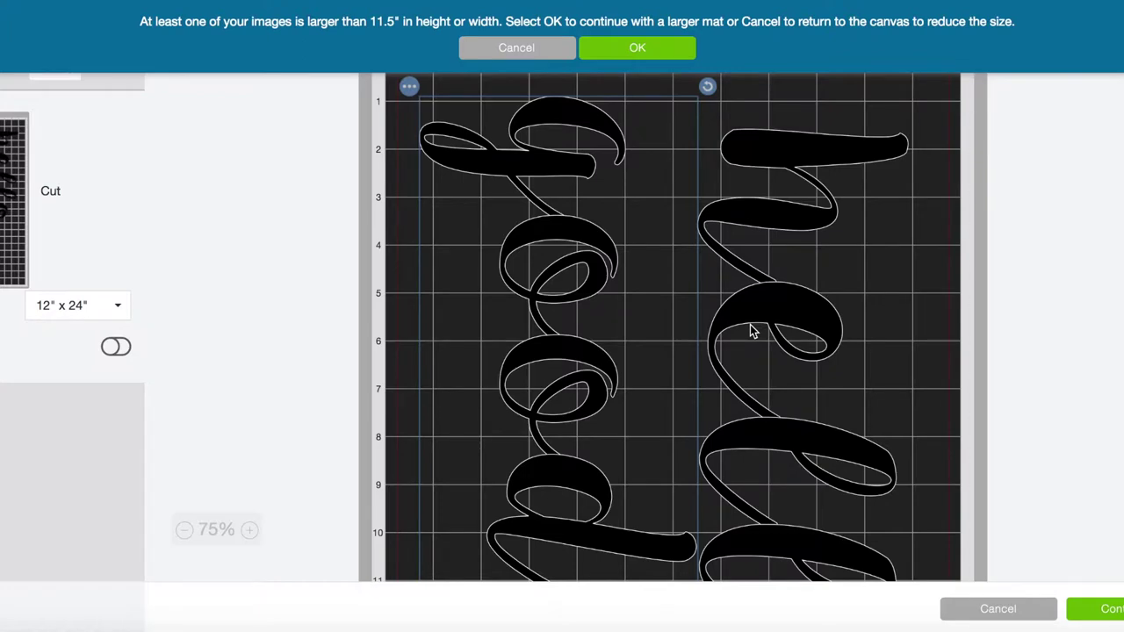
scroll(752, 331, "down", 15)
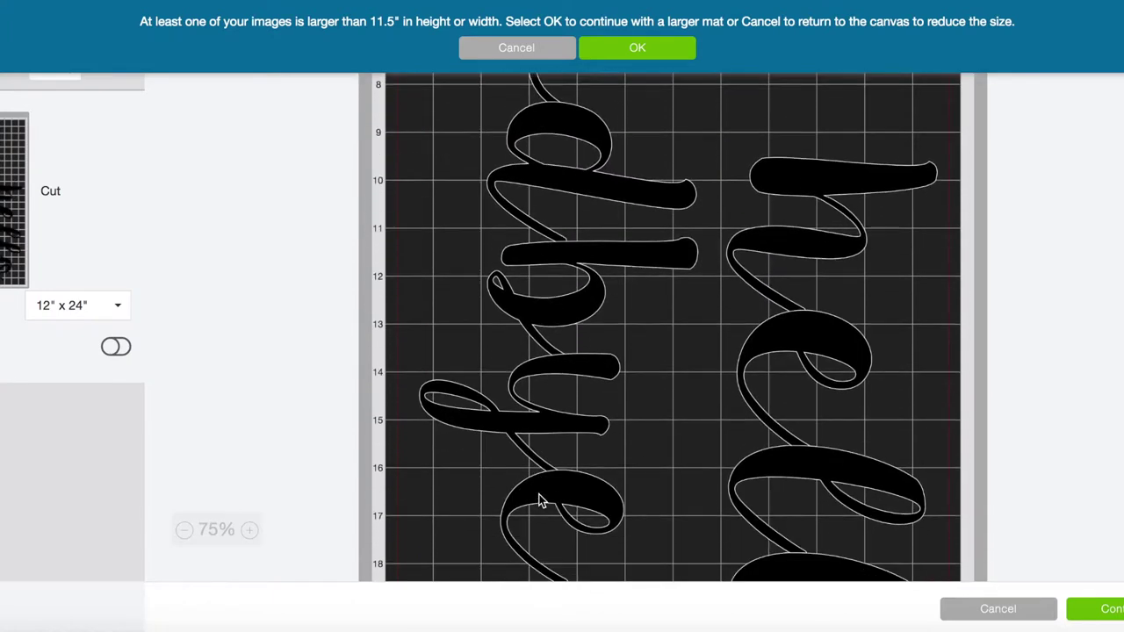
scroll(540, 501, "down", 1)
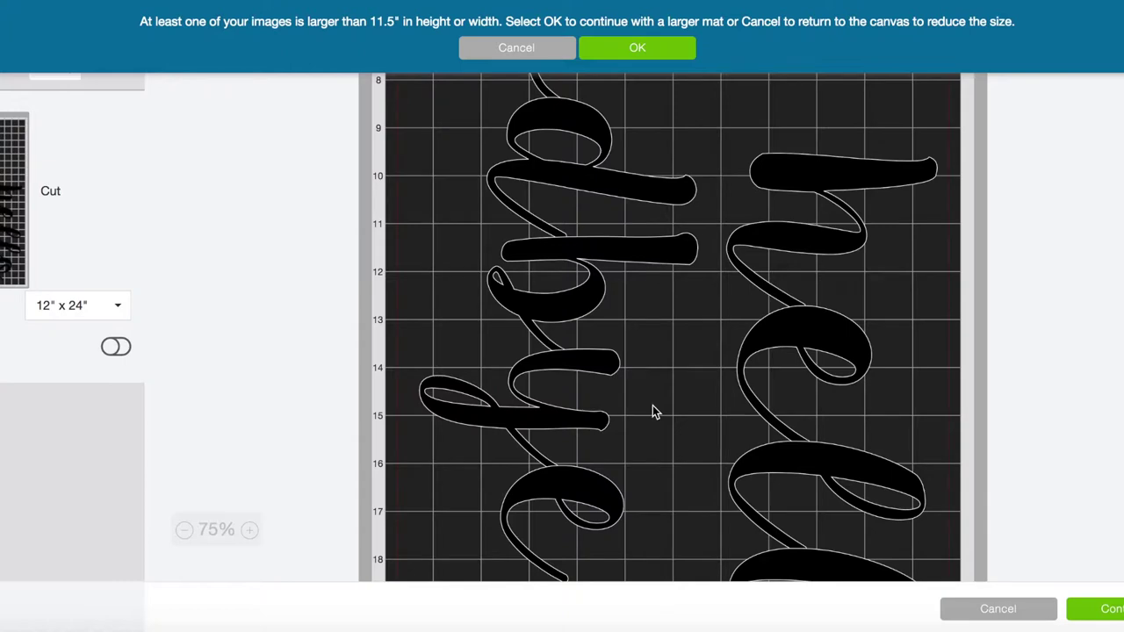
scroll(652, 412, "up", 10)
Move goodbye onto a new black mat and accept the mat size warning.
left_click(535, 244)
left_click(407, 171)
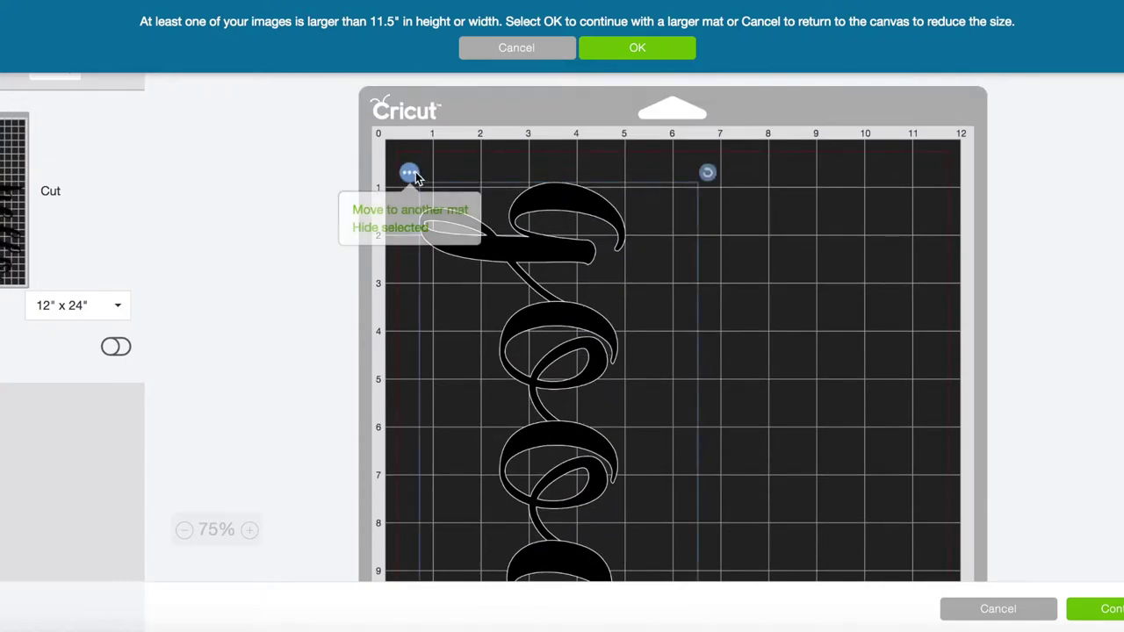
left_click(425, 213)
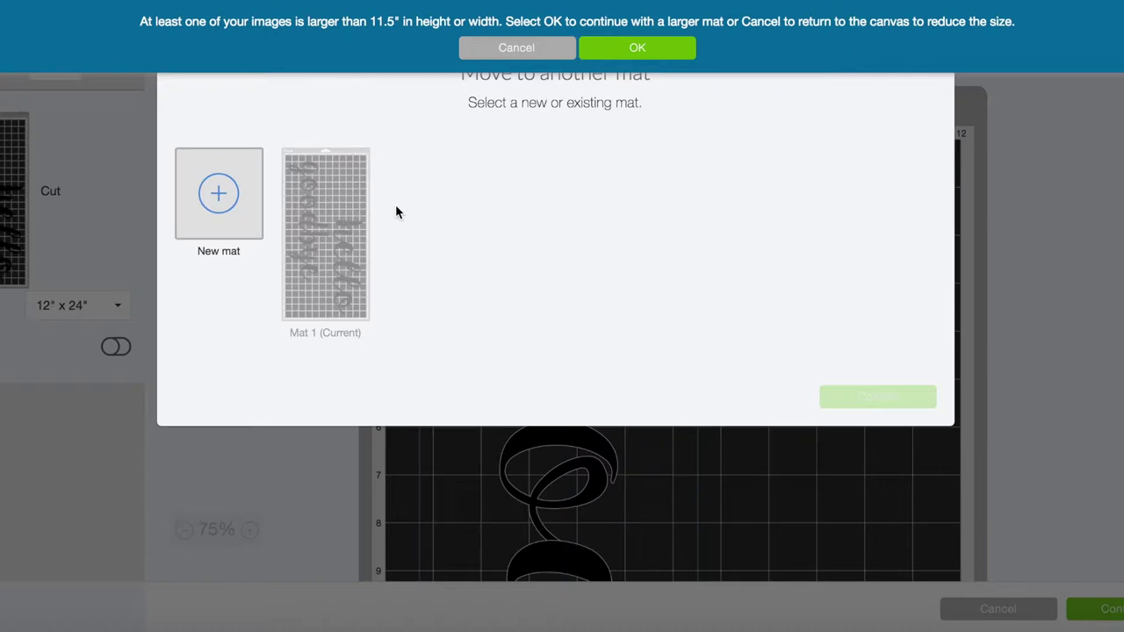
left_click(237, 198)
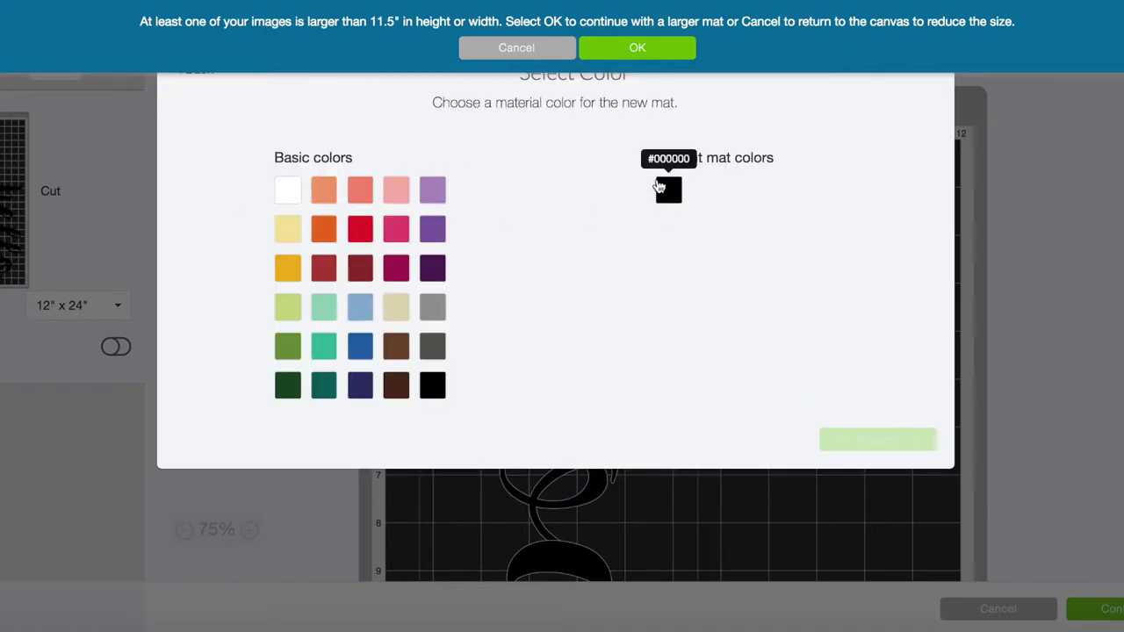
left_click(669, 190)
left_click(900, 443)
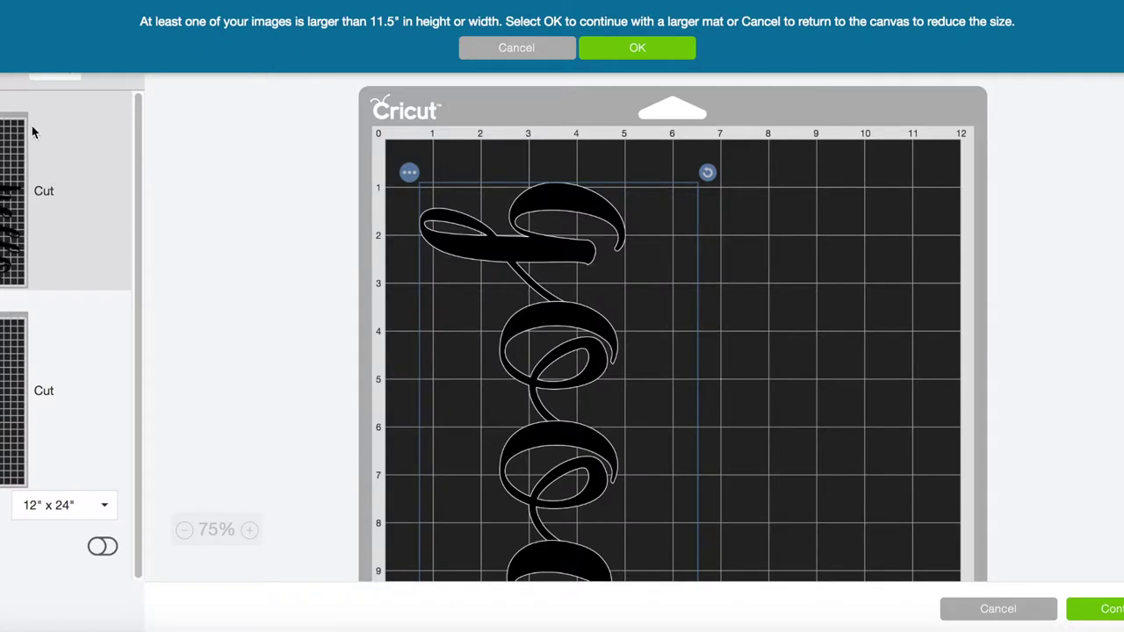
key("Return")
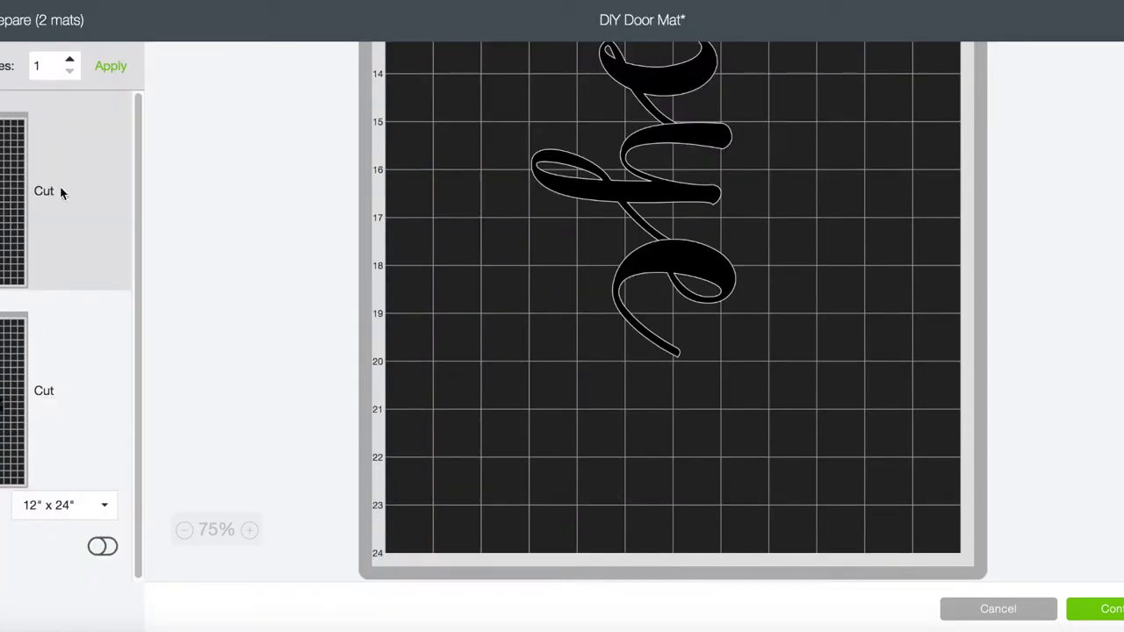
Nudge hello down on its mat and continue to the cutting steps.
scroll(495, 176, "up", 10)
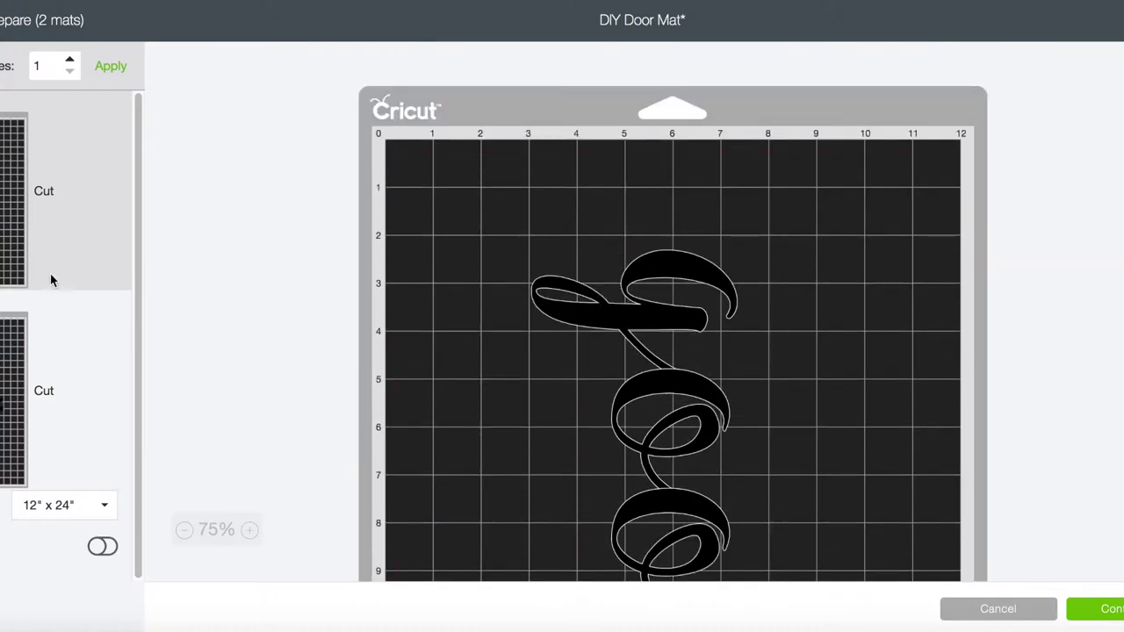
left_click(50, 280)
left_click_drag(667, 245, 661, 268)
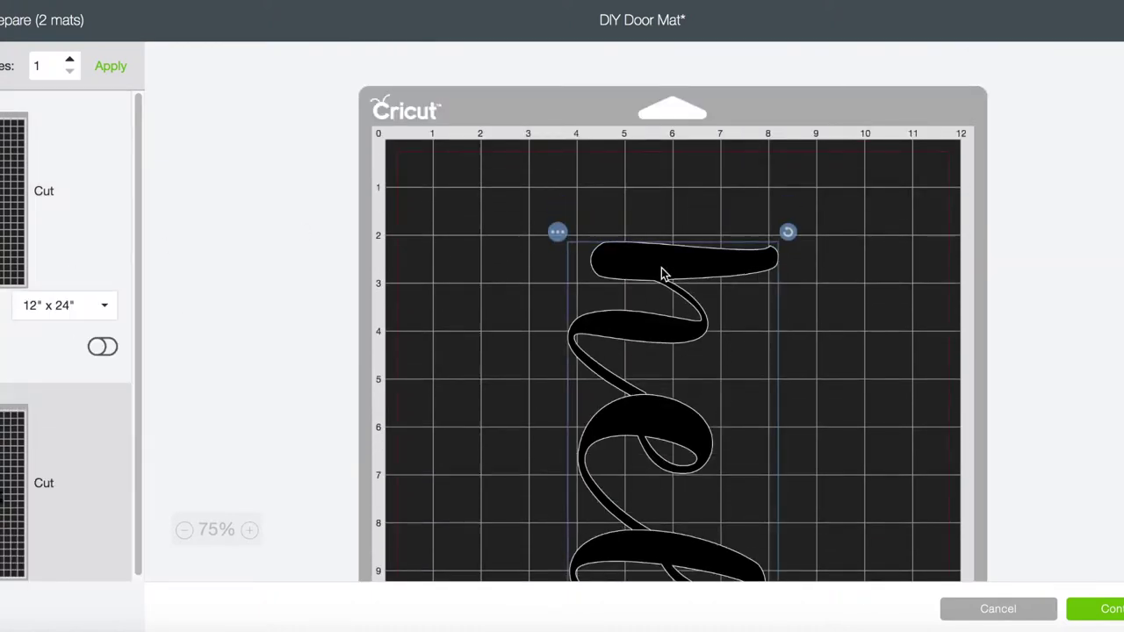
left_click(1097, 608)
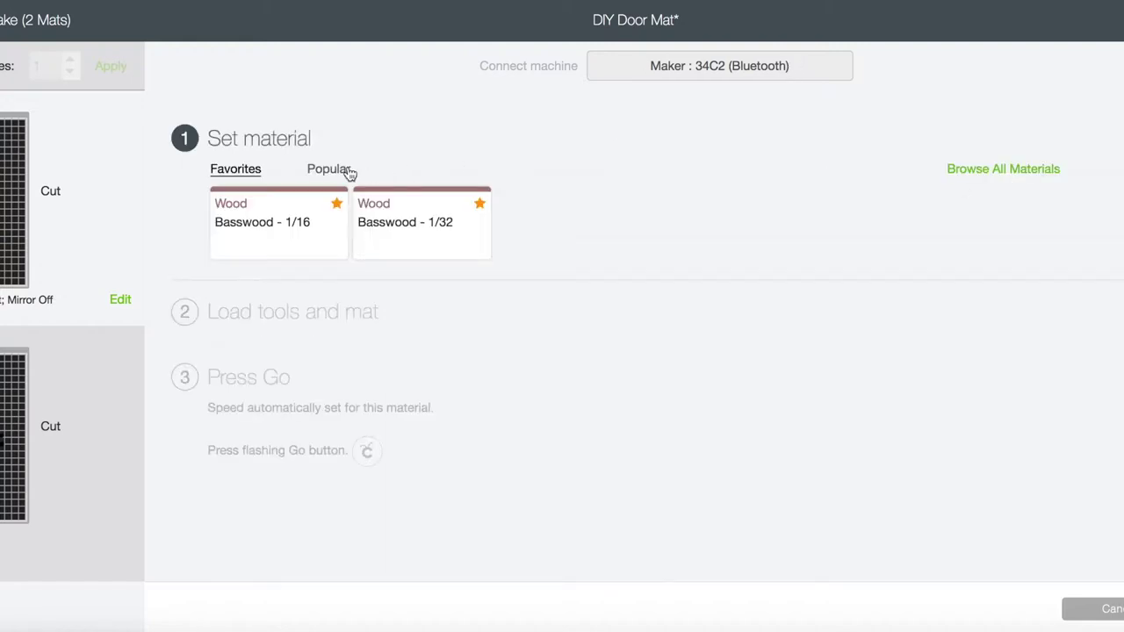
Choose Vinyl from the Popular materials, keeping default pressure.
left_click(346, 170)
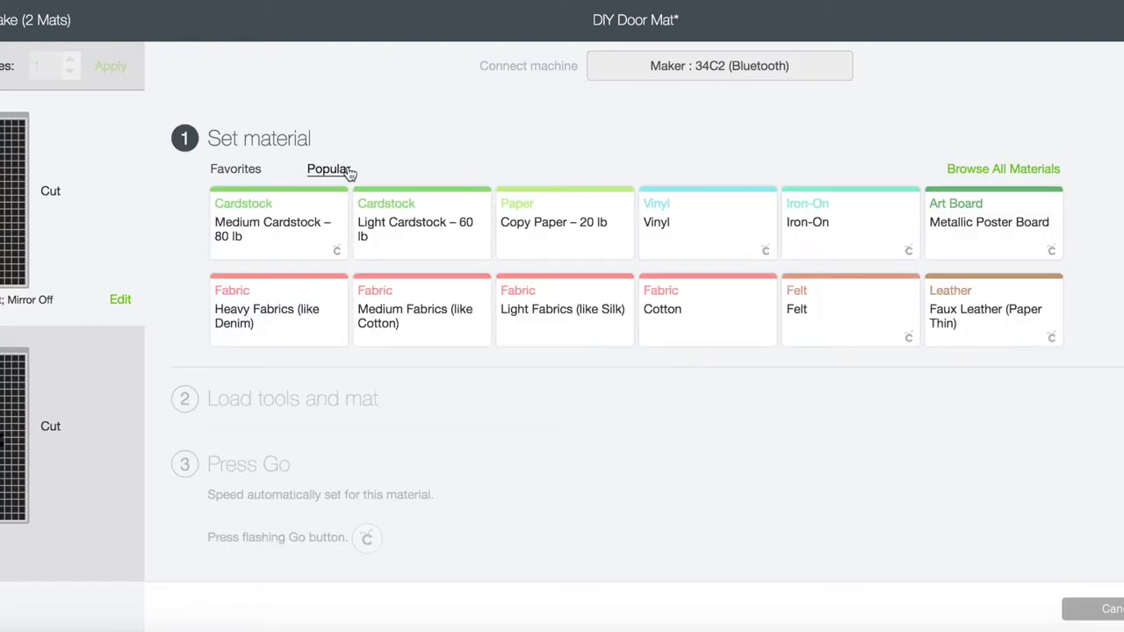
left_click(692, 236)
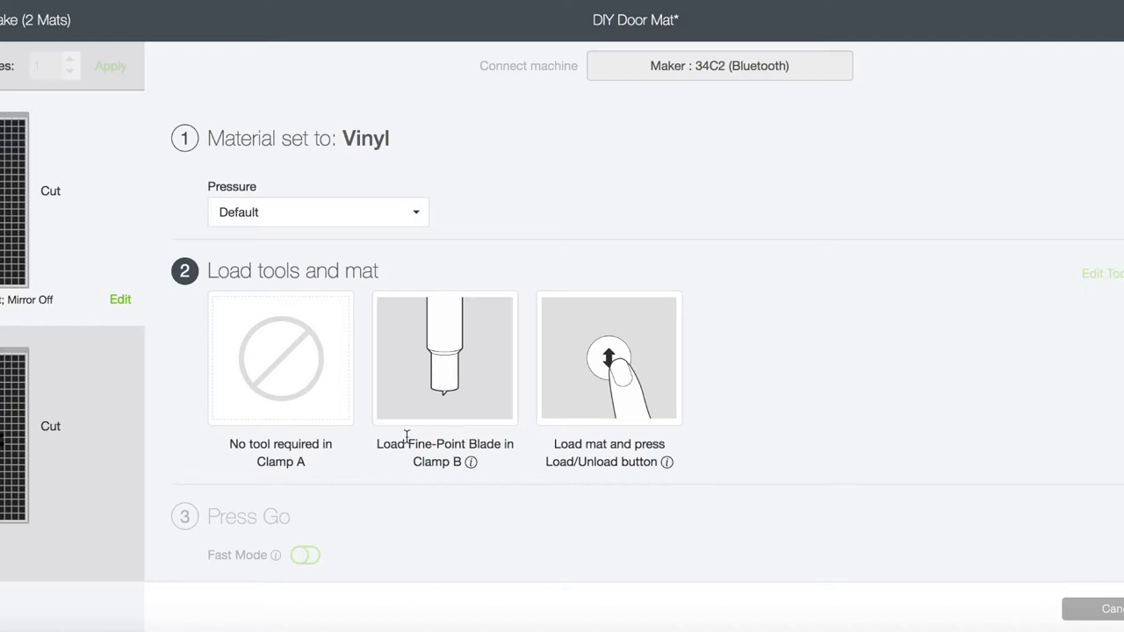
scroll(351, 533, "down", 1)
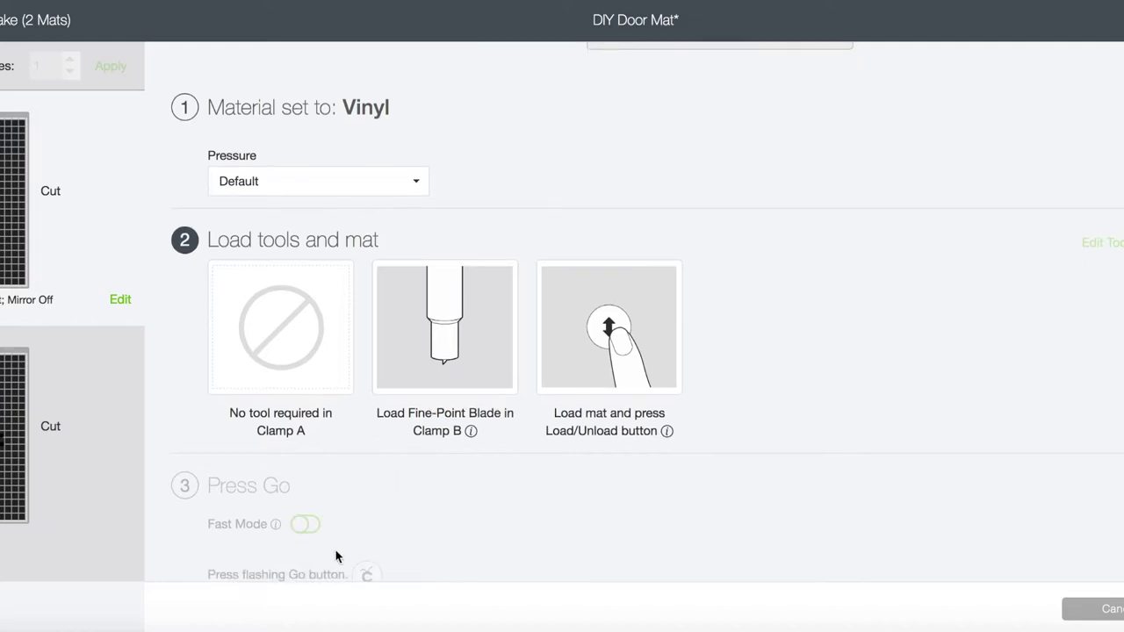
scroll(329, 536, "down", 1)
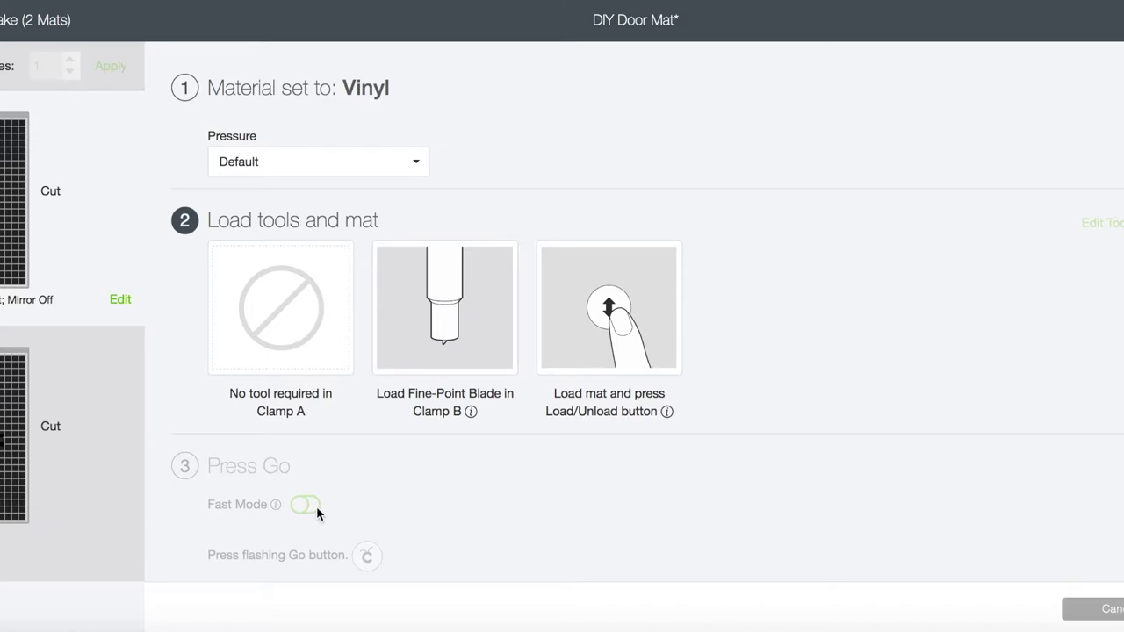